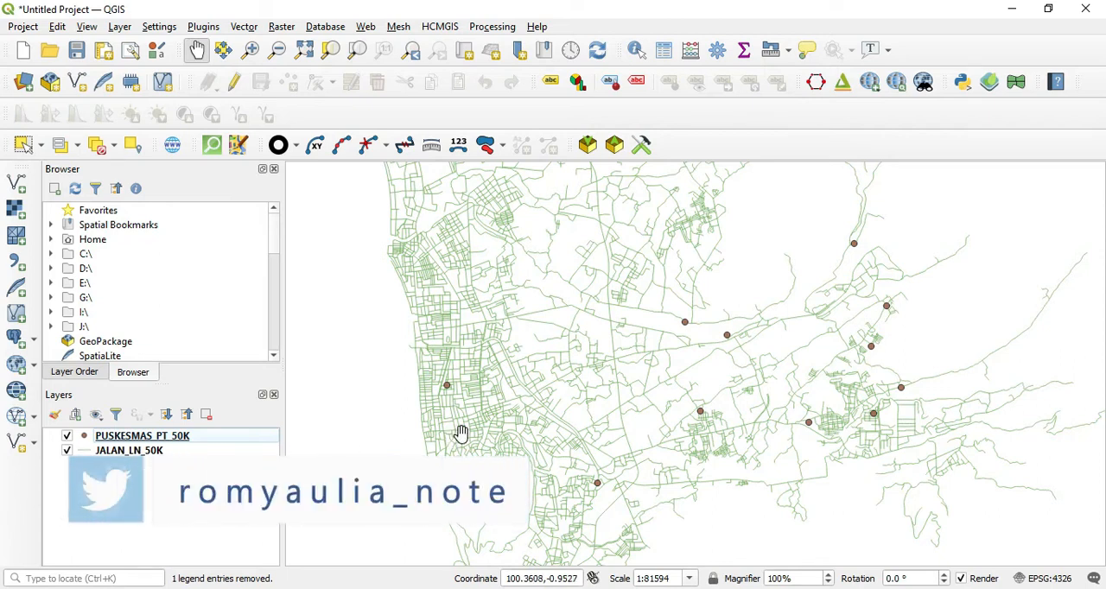
scroll(547, 414, down, 1)
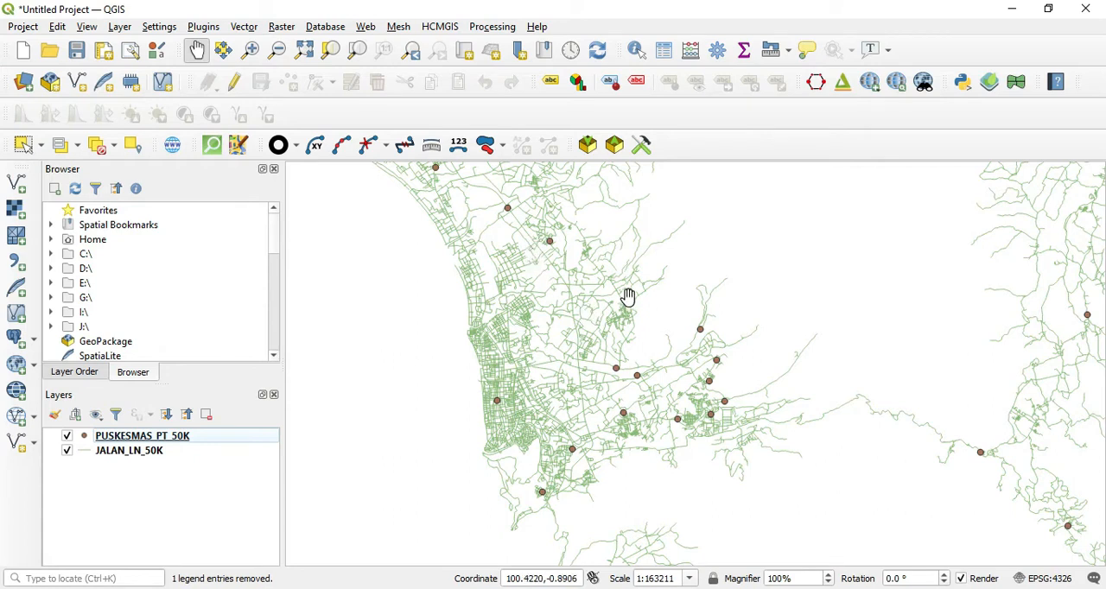
drag(568, 276, 587, 312)
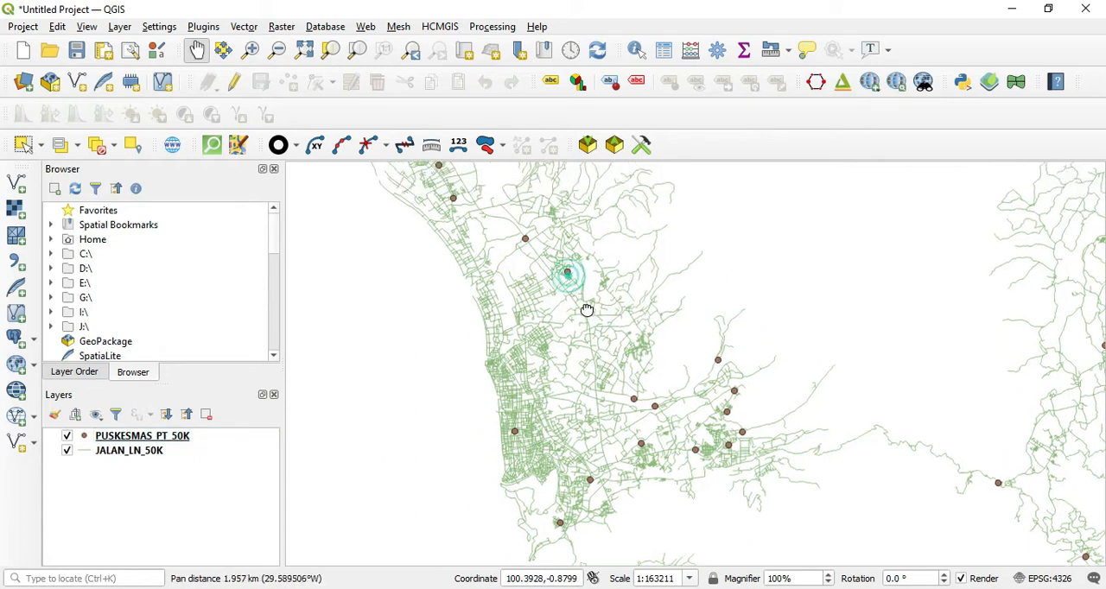
scroll(588, 311, down, 1)
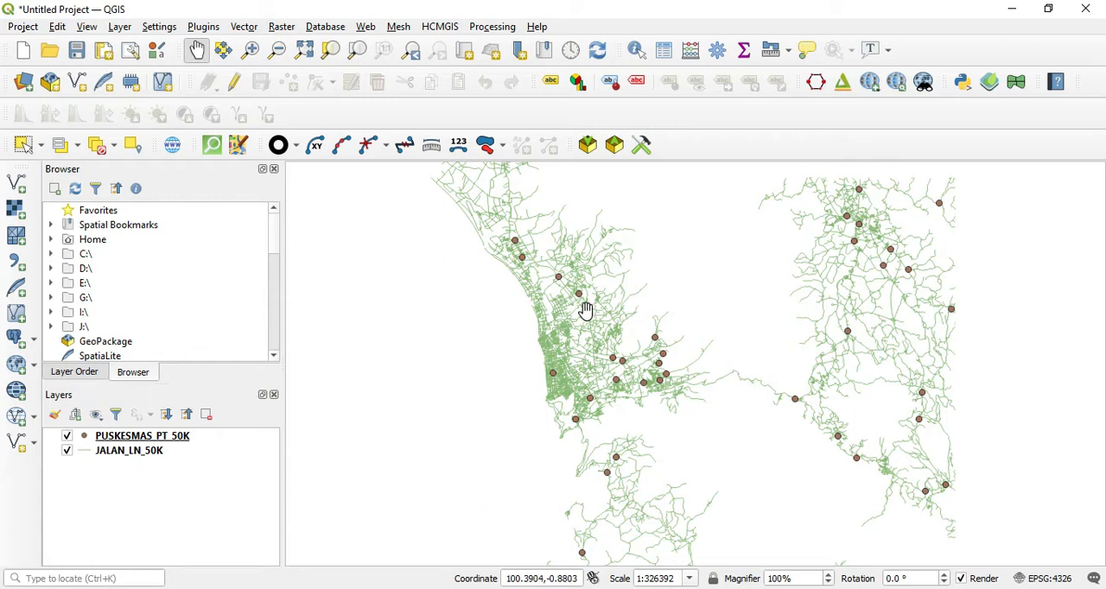
scroll(581, 316, up, 1)
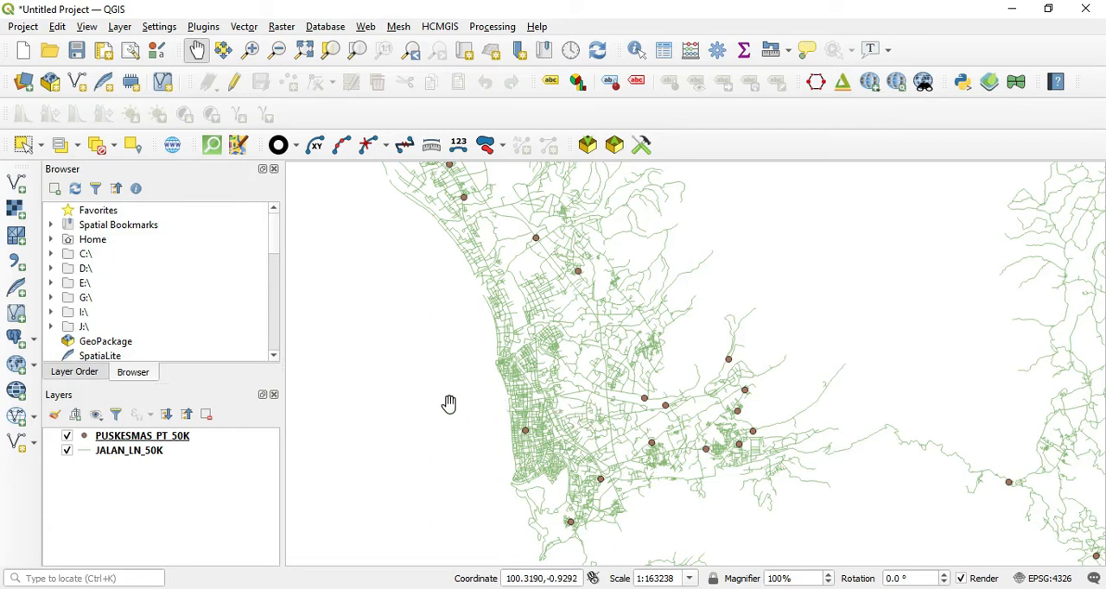
Show the Processing Toolbox and open the Service area (from layer) tool from the Network analysis group
click(121, 27)
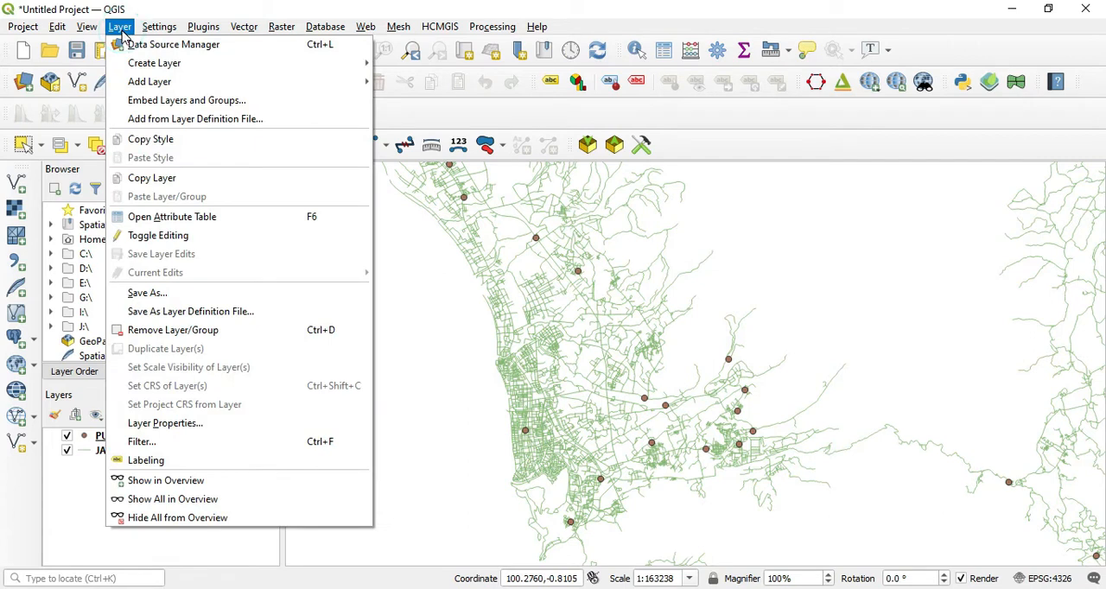
mouse_move(87, 29)
mouse_move(321, 576)
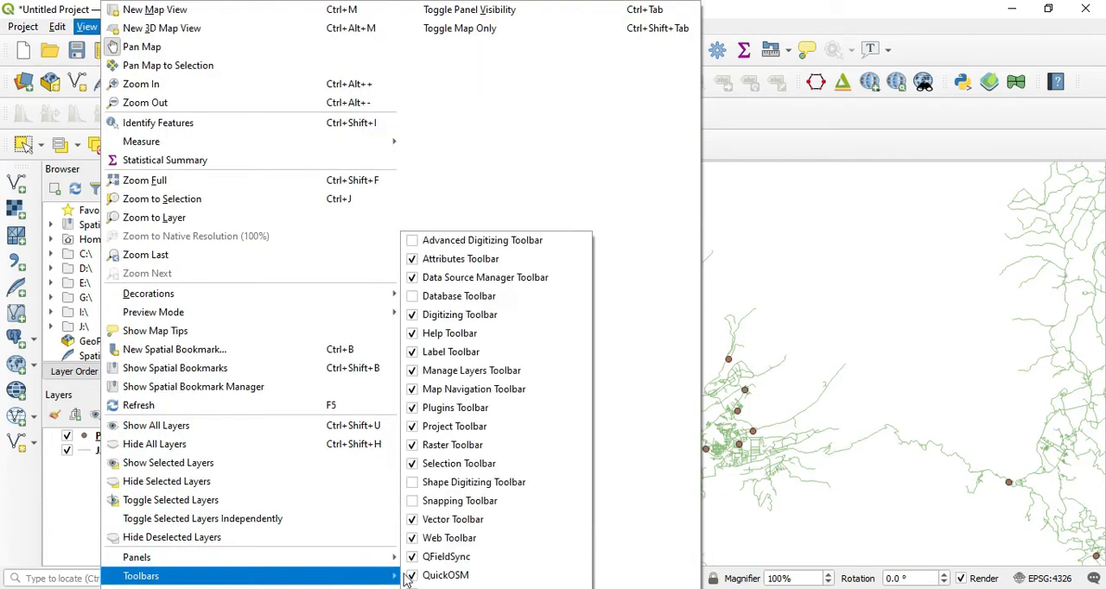
mouse_move(372, 558)
click(451, 482)
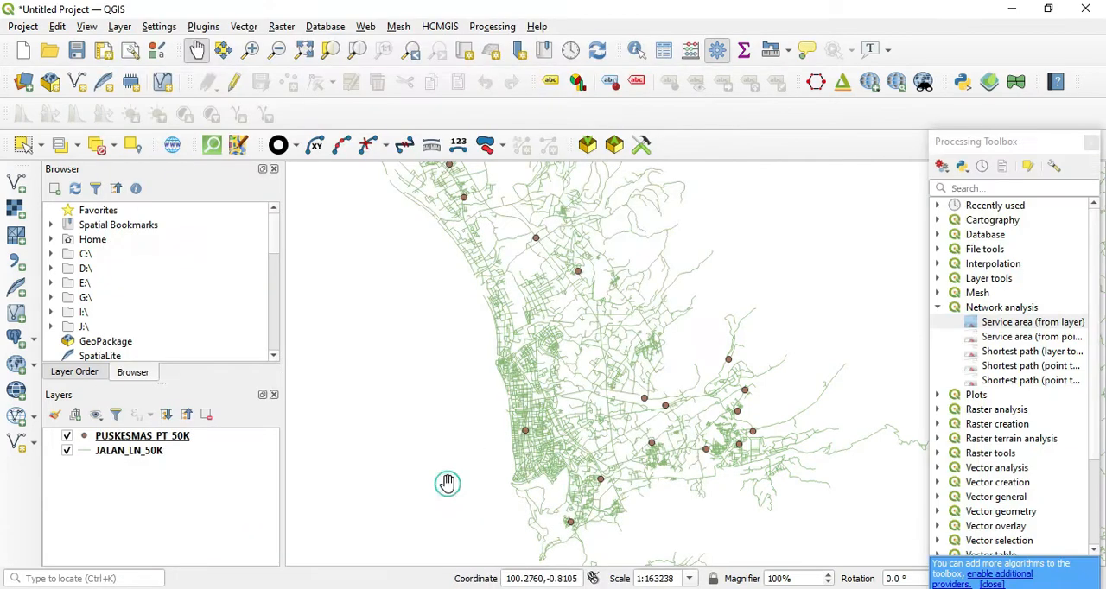
click(939, 307)
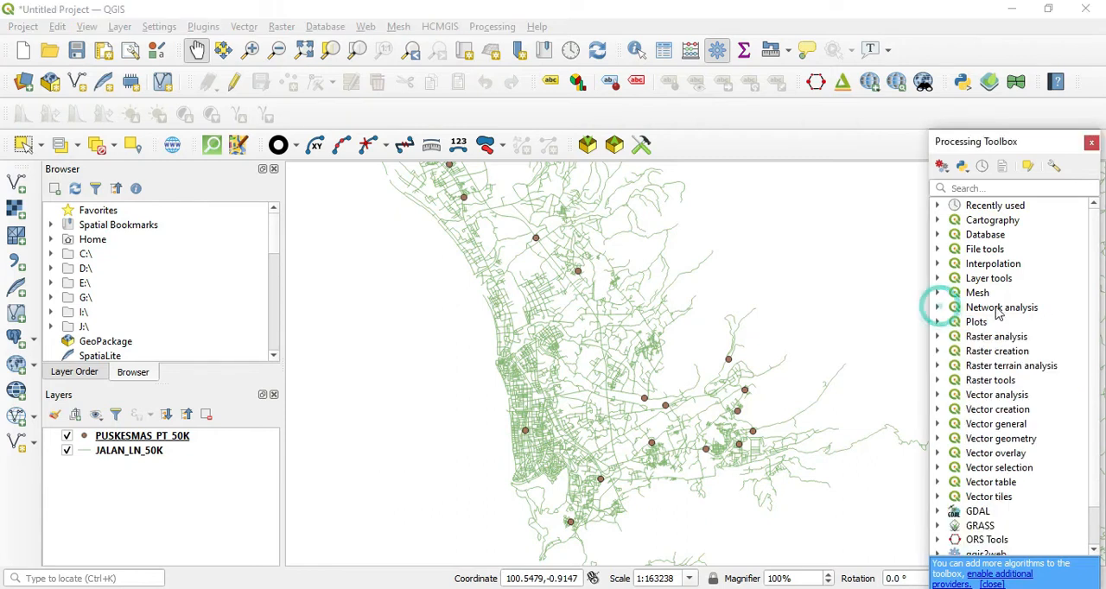
click(938, 308)
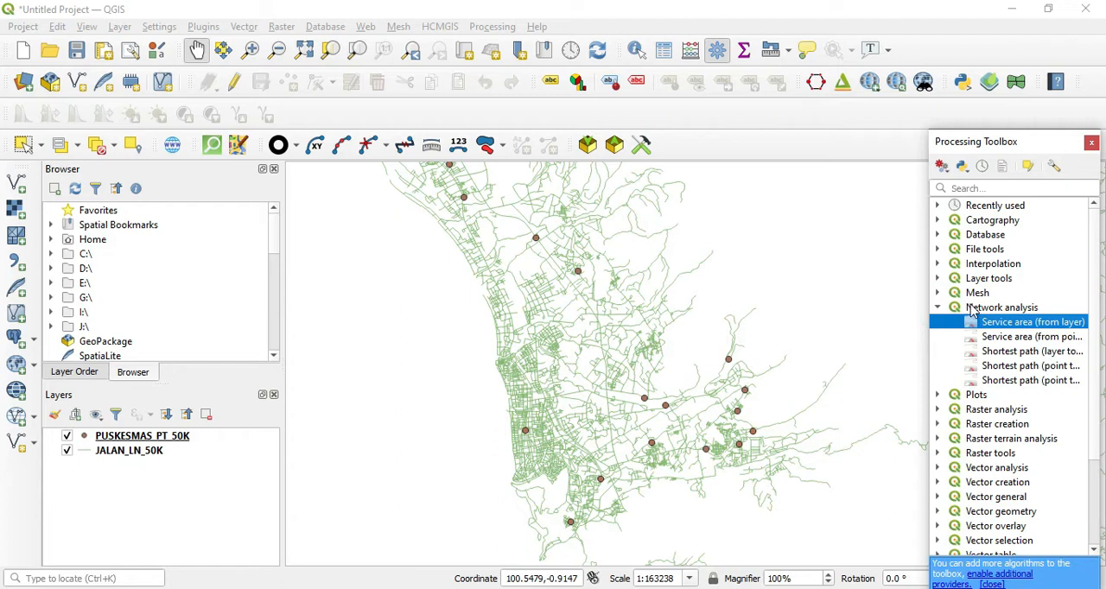
double_click(1062, 323)
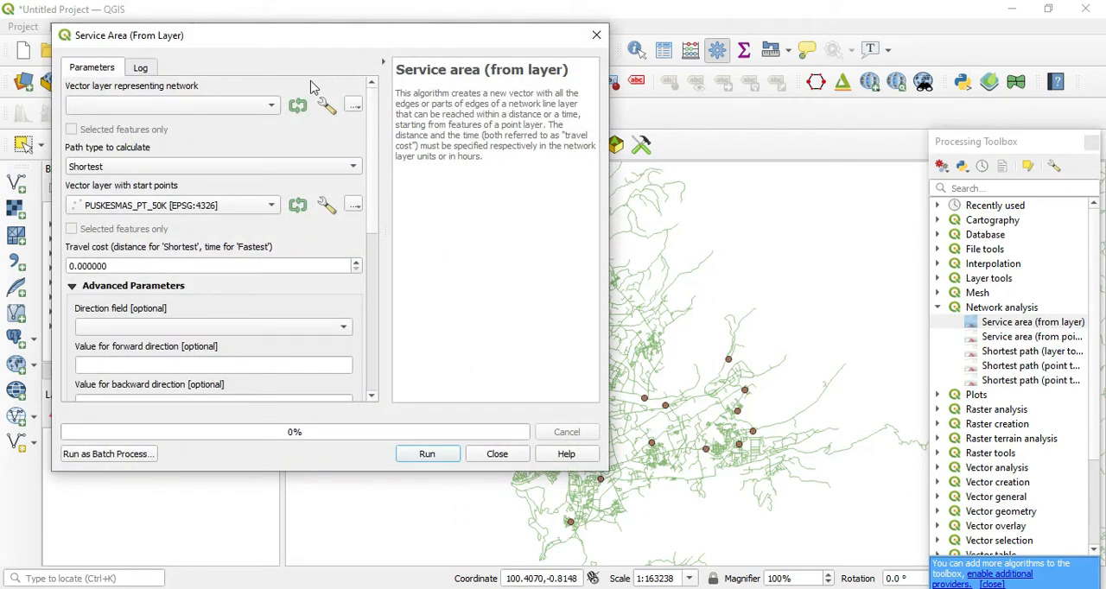
Use JALAN_LN_50K as the network layer, Shortest as the path type and PUSKESMAS_PT_50K as the start points layer
click(244, 108)
click(217, 110)
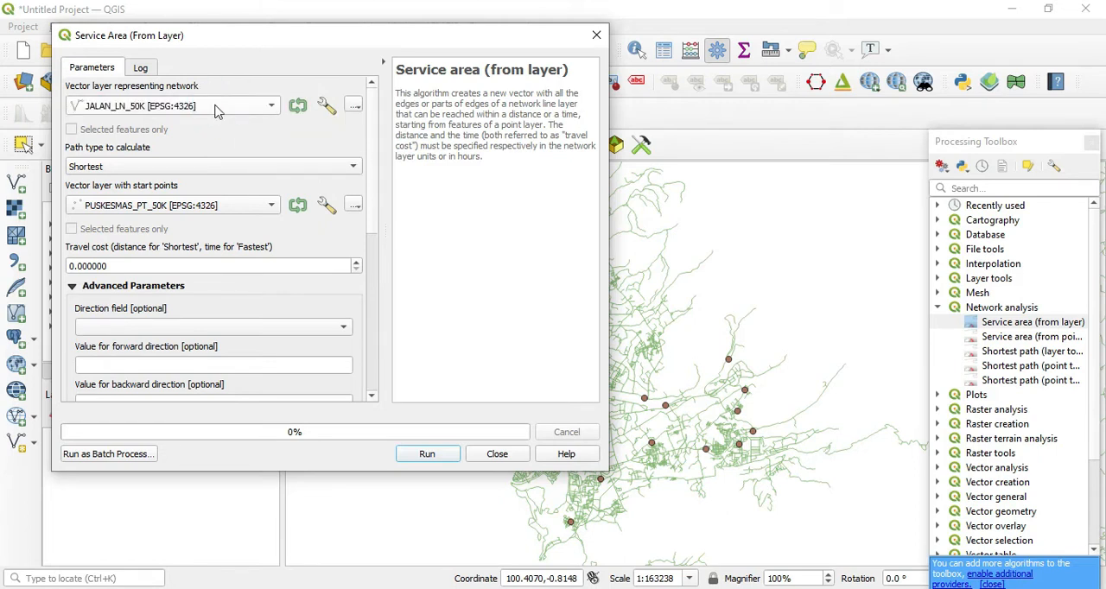
drag(268, 44, 424, 45)
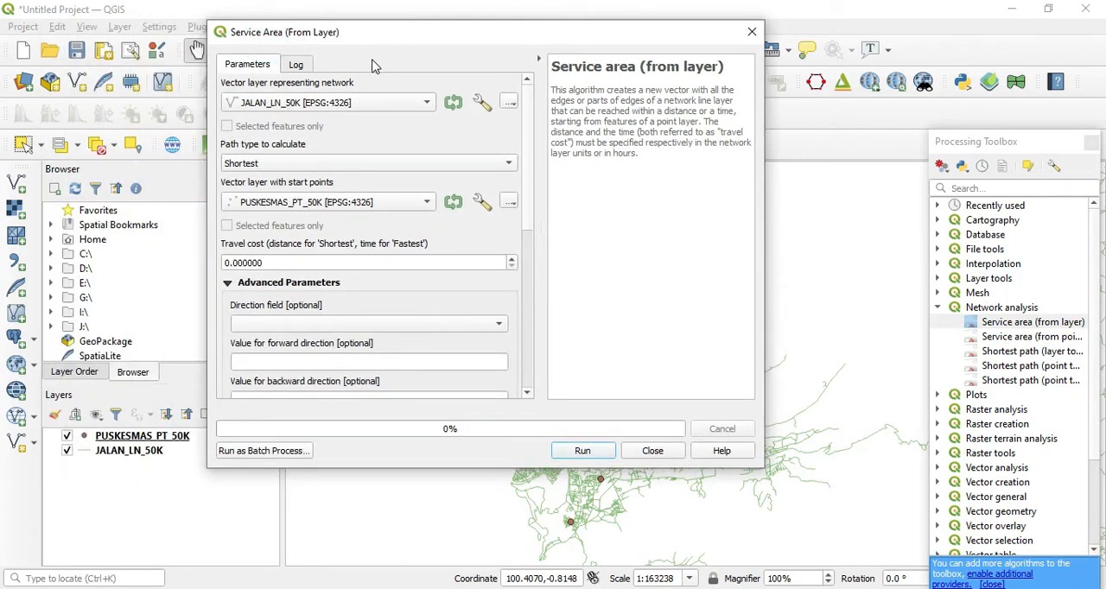
click(358, 163)
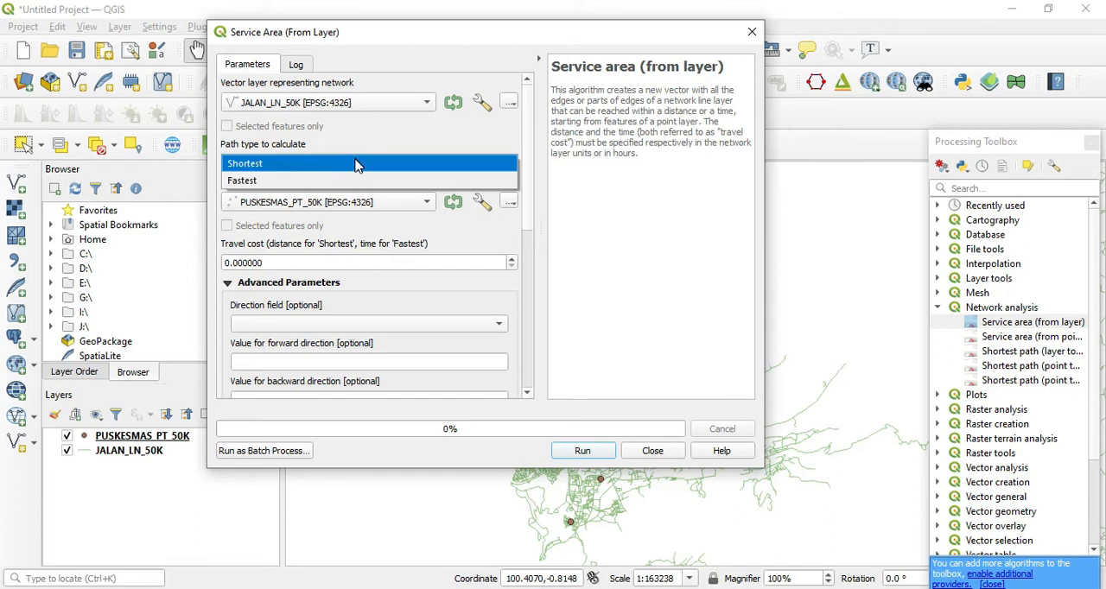
click(359, 164)
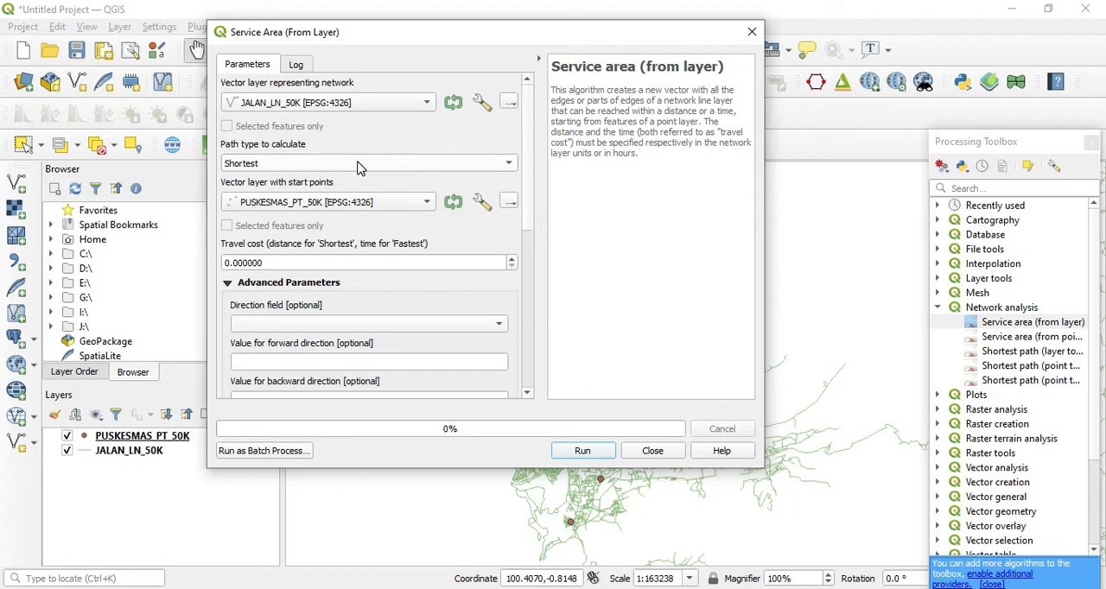
click(413, 204)
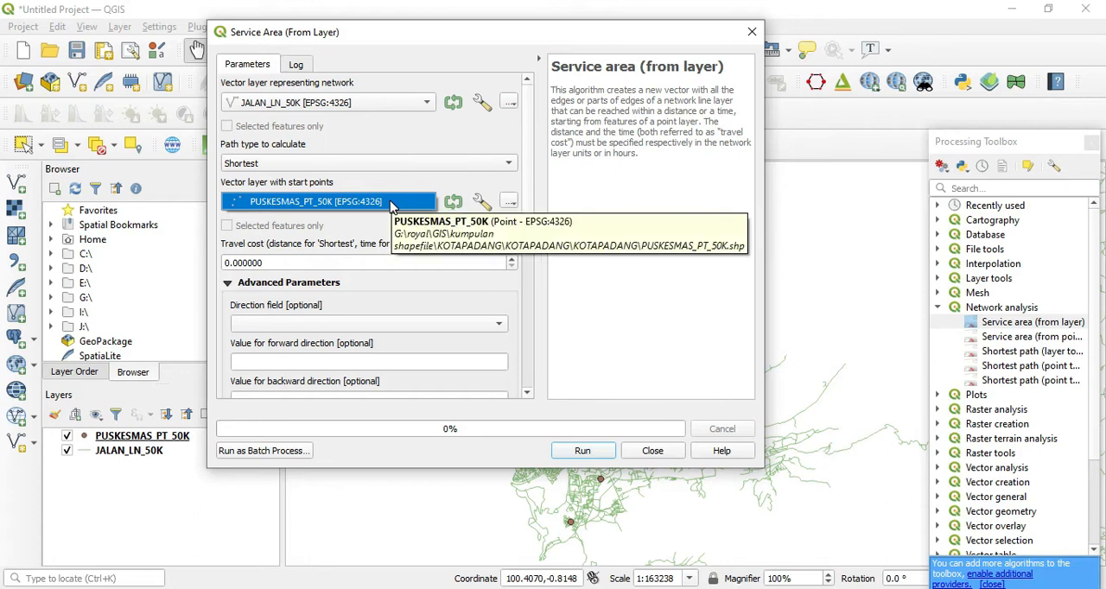
click(391, 205)
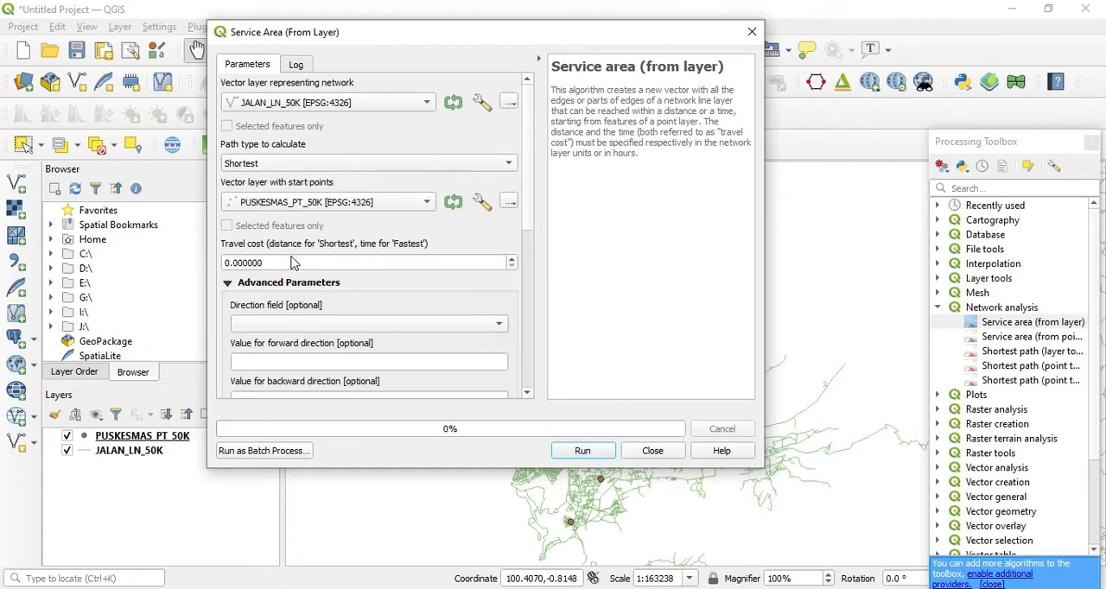
Set the travel cost of the service area analysis to 5000
drag(477, 36, 304, 30)
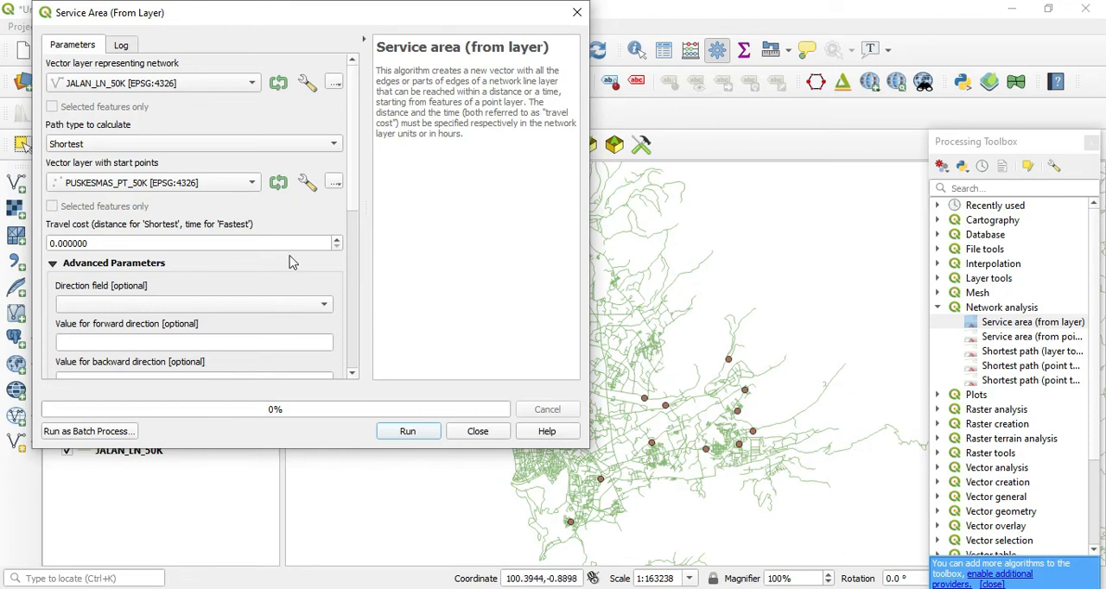
double_click(163, 244)
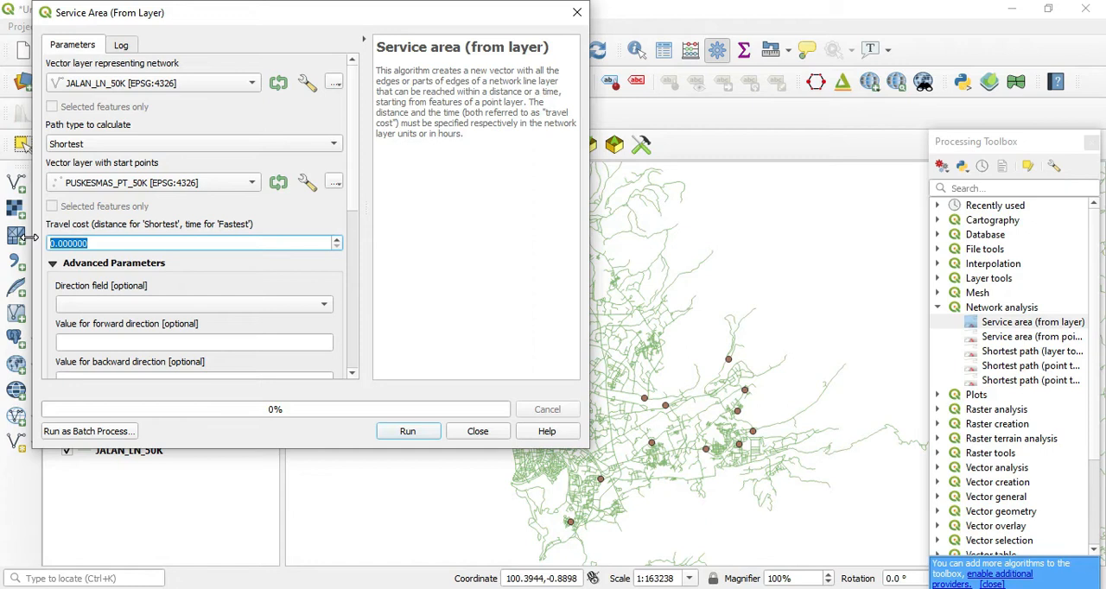
text(5)
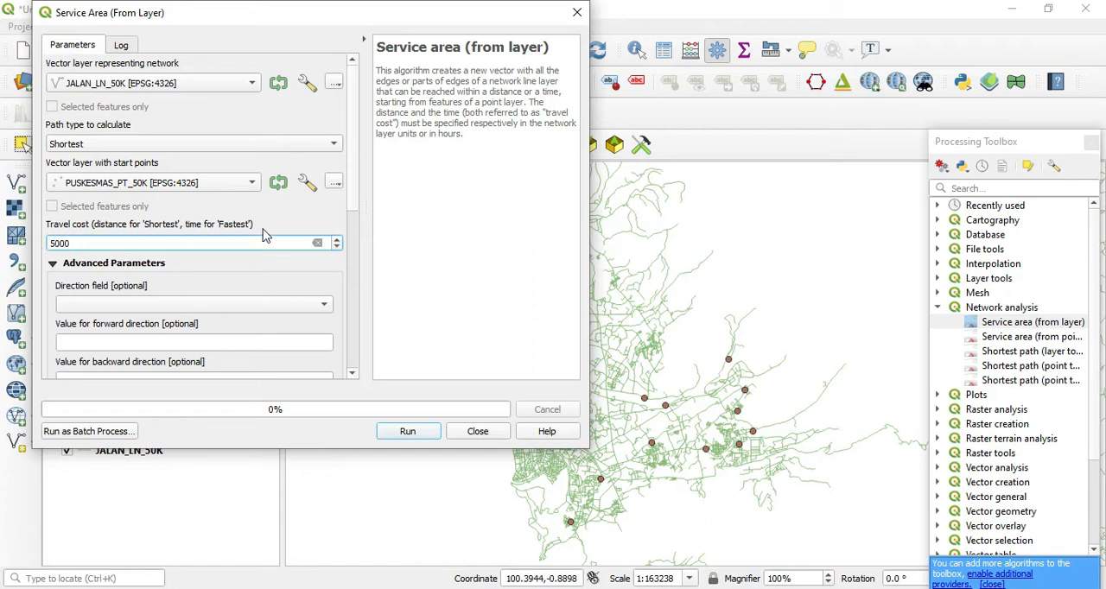
Run the service area analysis with the lines output as a temporary layer and boundary nodes skipped, and close the dialog
scroll(299, 240, down, 2)
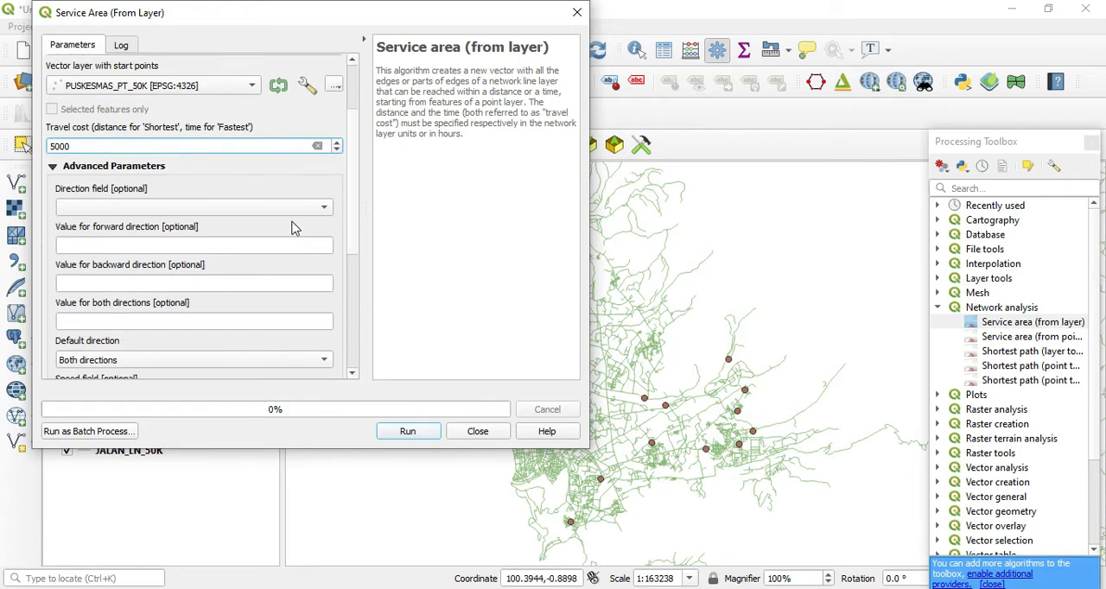
scroll(296, 227, down, 5)
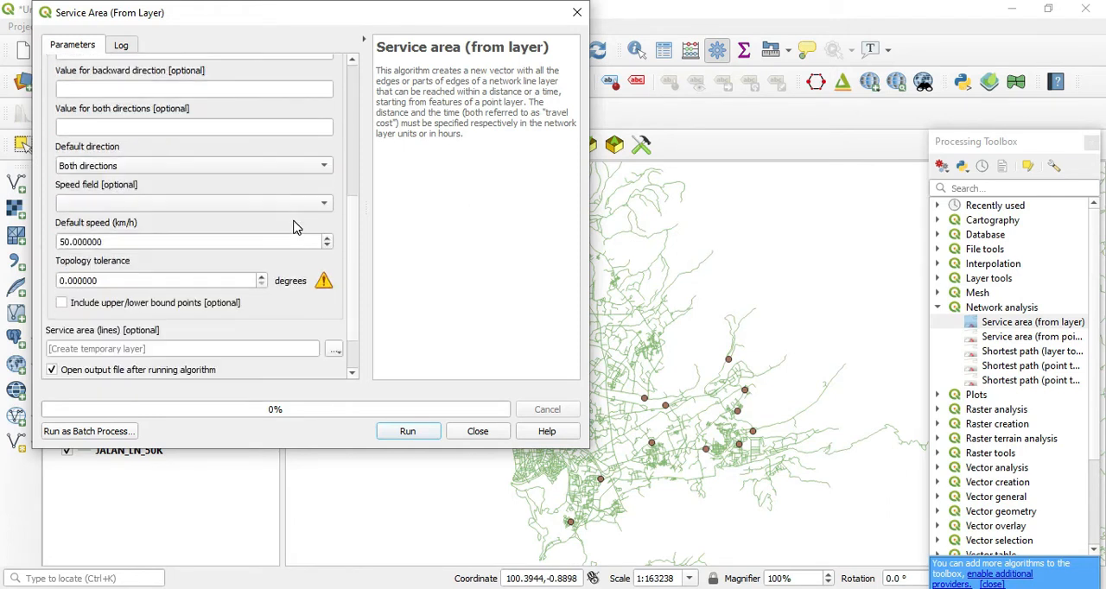
scroll(203, 311, down, 1)
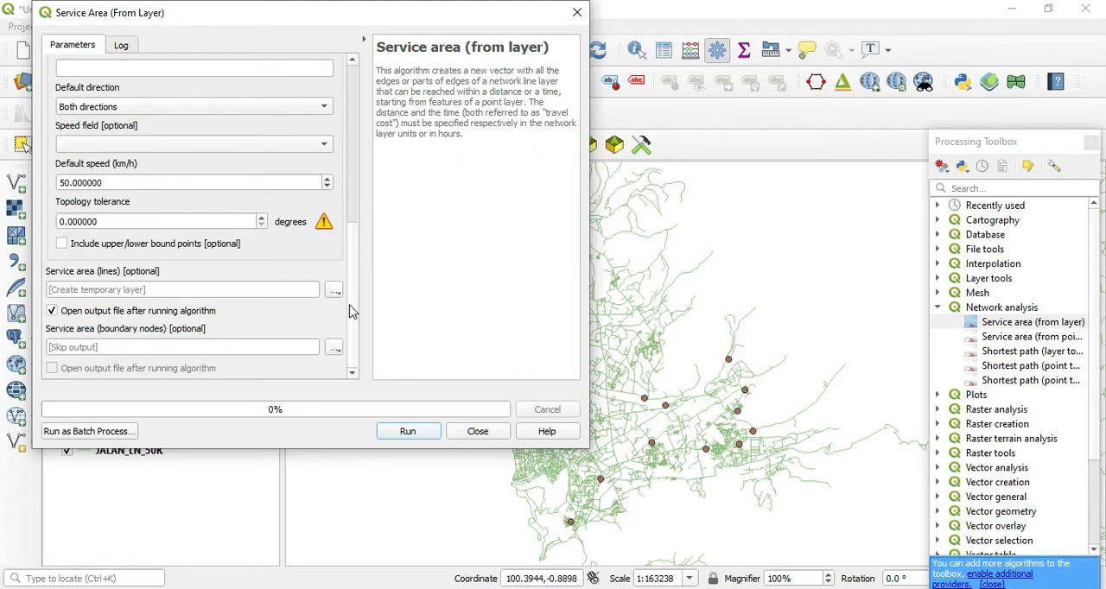
click(335, 349)
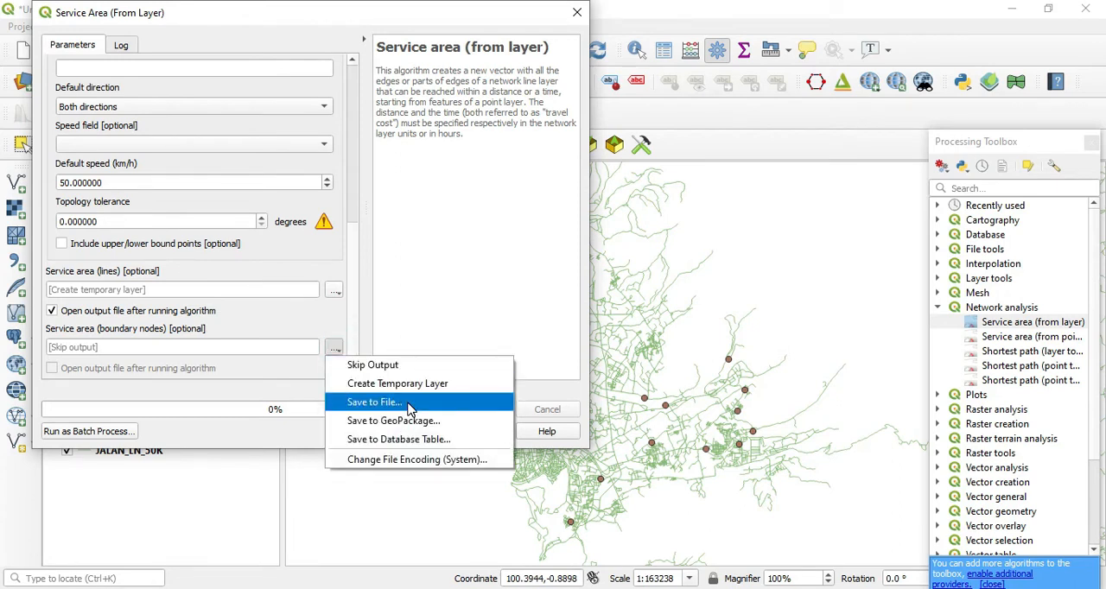
click(316, 329)
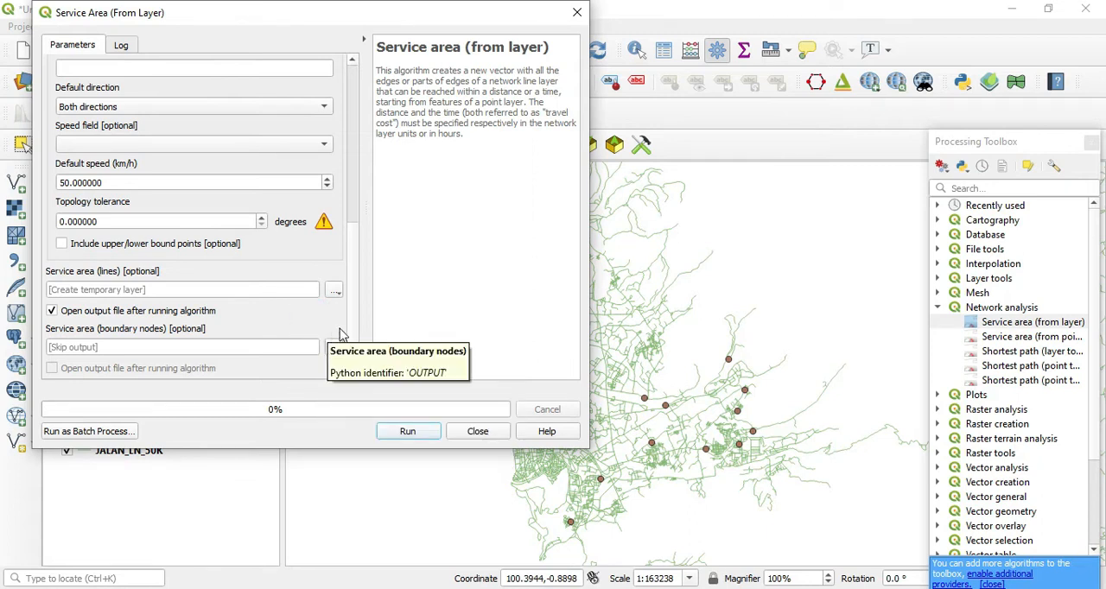
click(408, 432)
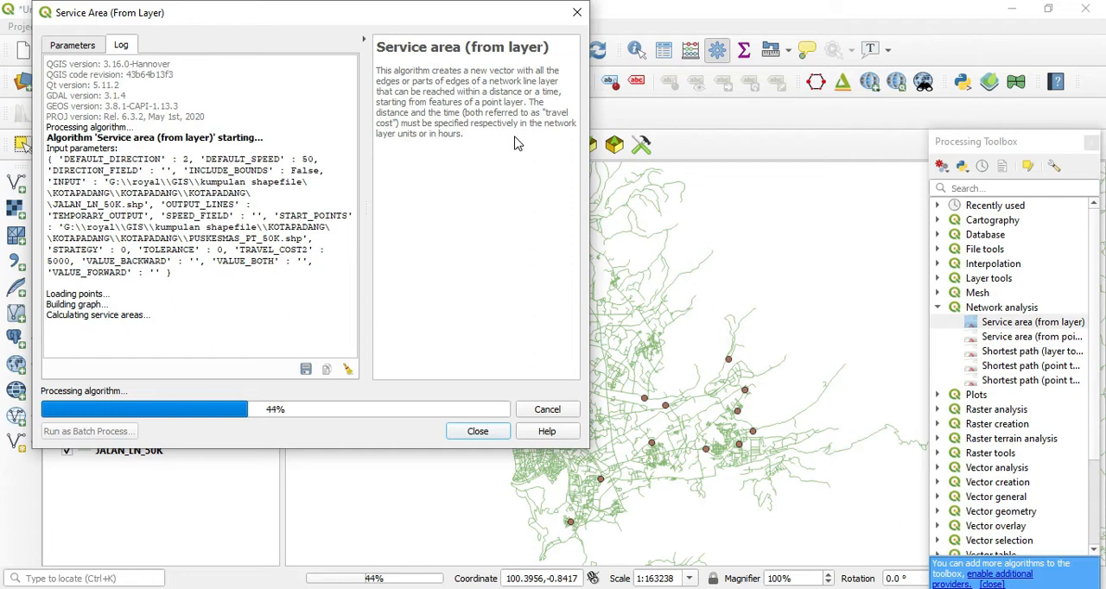
click(478, 432)
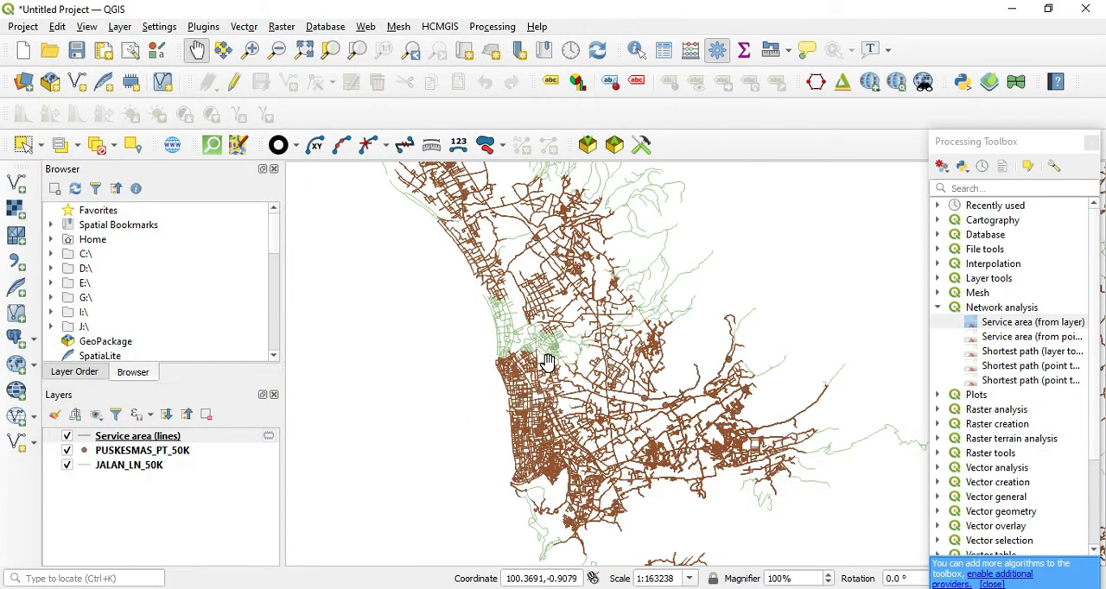
Examine which roads the generated service area lines cover and which stay uncovered across the coastal and inland road networks
scroll(547, 362, down, 1)
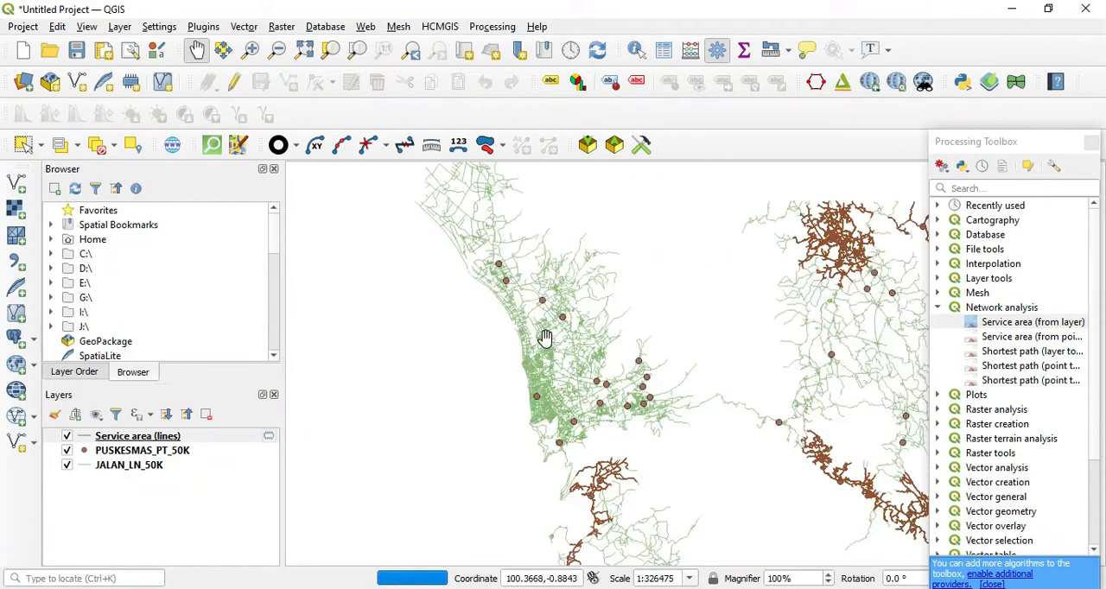
drag(546, 338, 563, 405)
drag(638, 365, 597, 423)
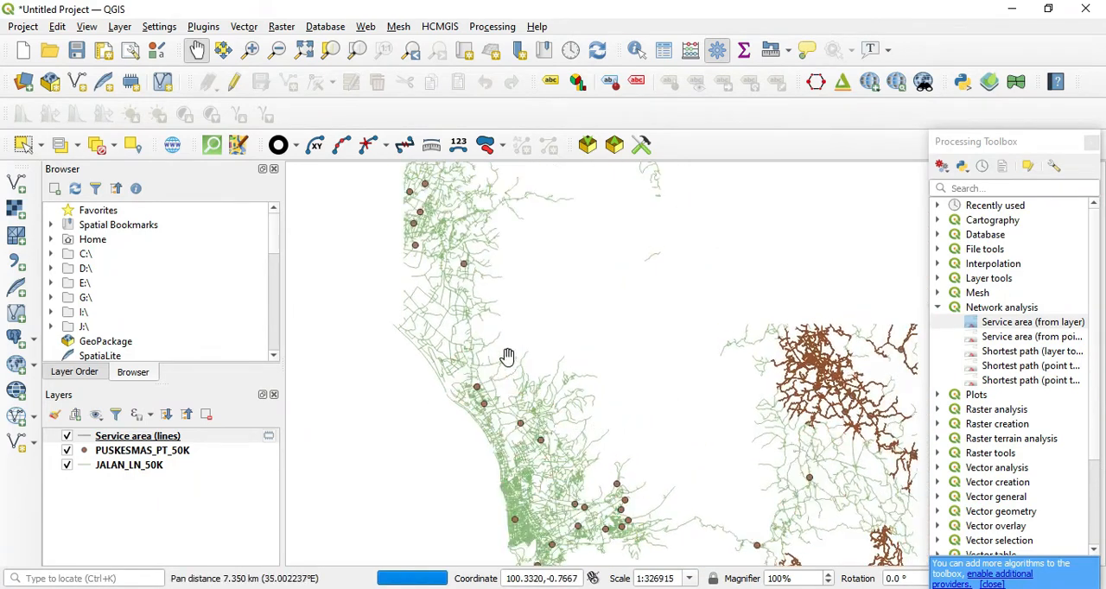
drag(553, 391, 588, 442)
drag(532, 396, 546, 346)
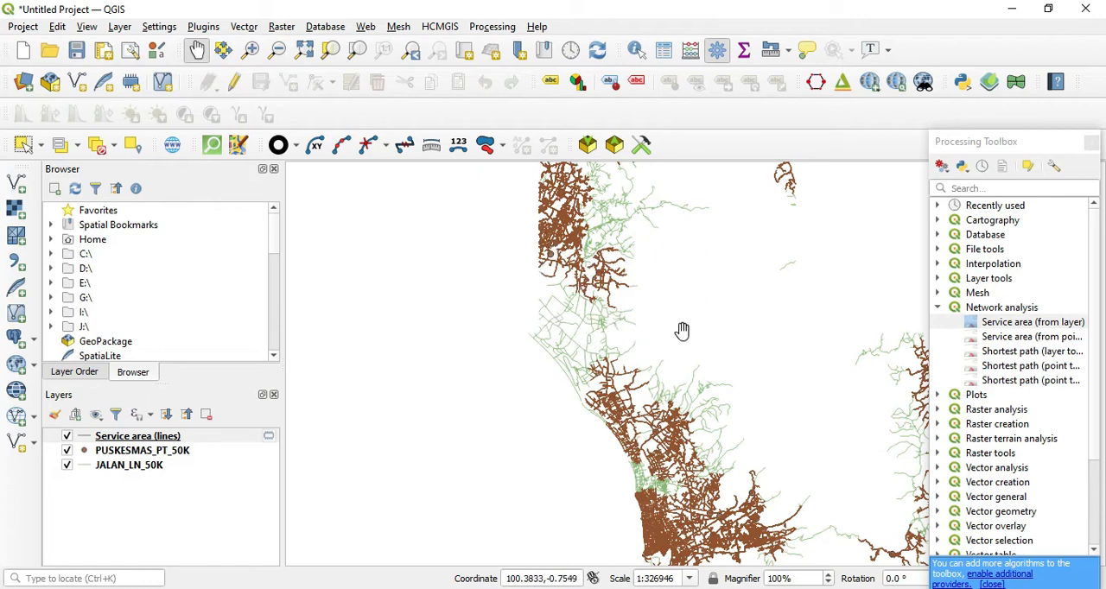
drag(769, 380, 739, 270)
scroll(634, 371, up, 3)
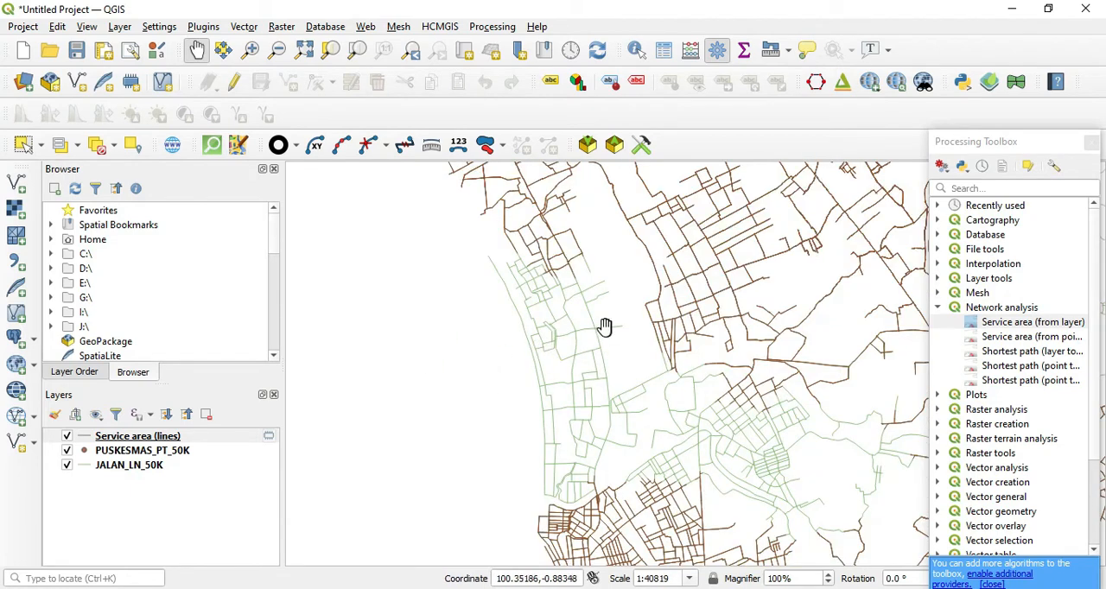
scroll(605, 326, down, 3)
drag(538, 282, 506, 335)
drag(716, 396, 664, 337)
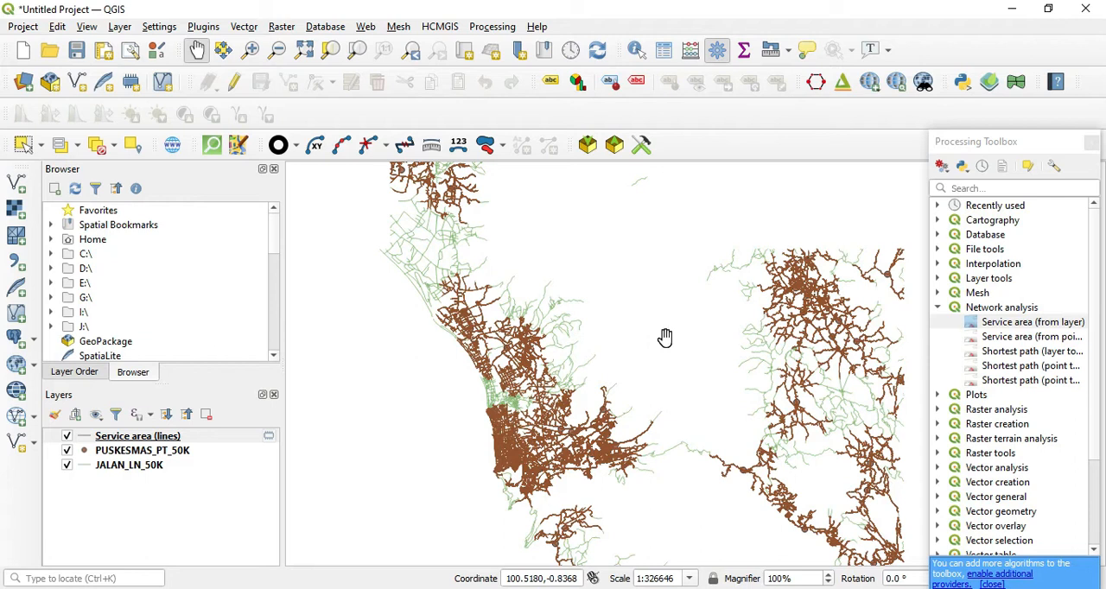
drag(435, 302, 476, 491)
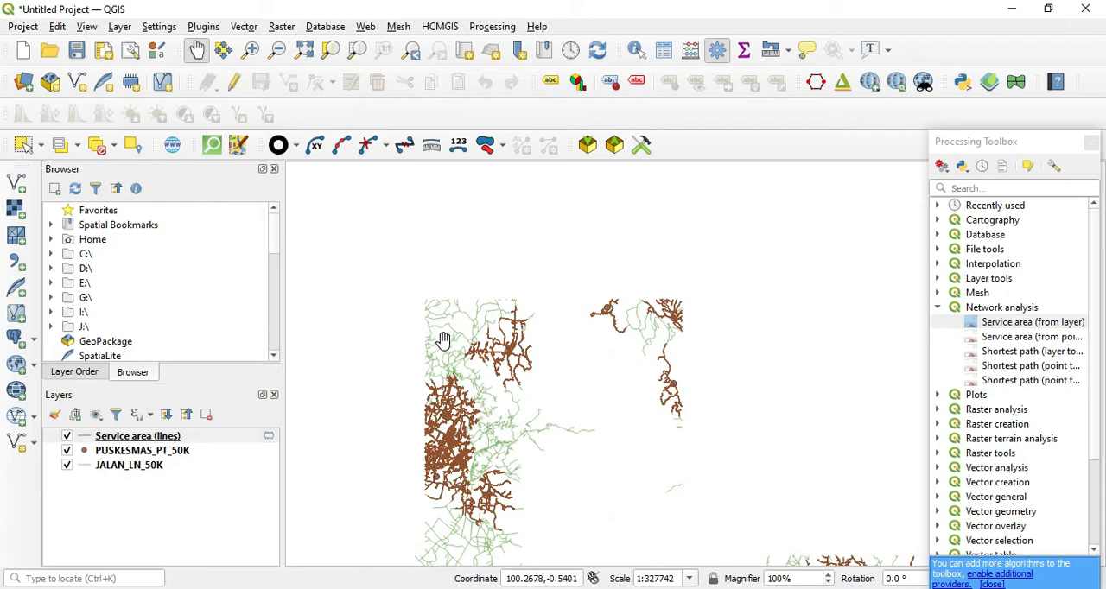
drag(548, 472, 598, 322)
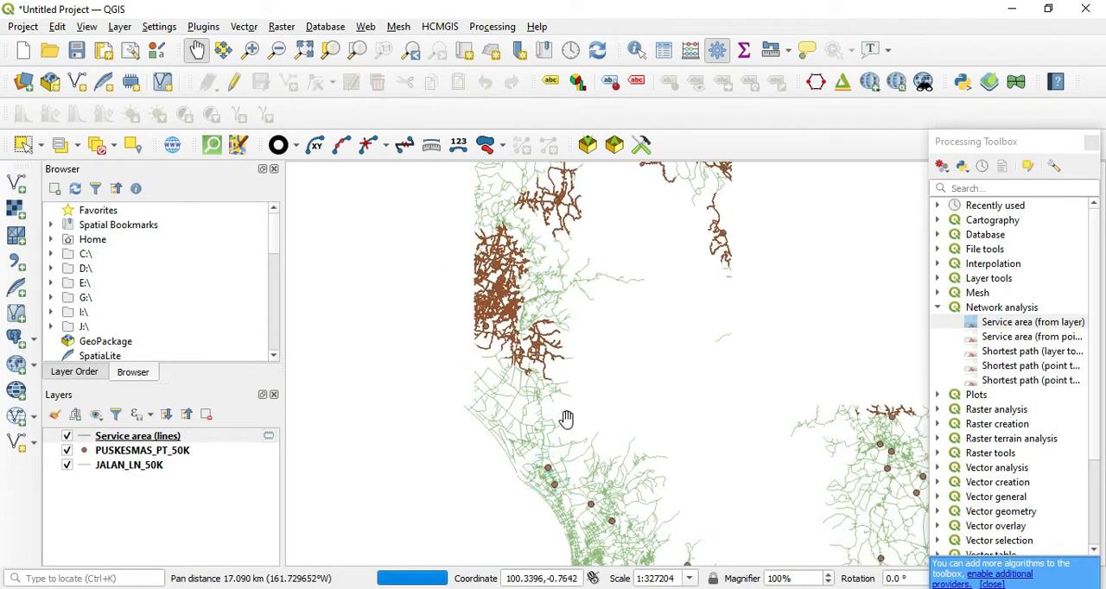
drag(605, 436, 592, 345)
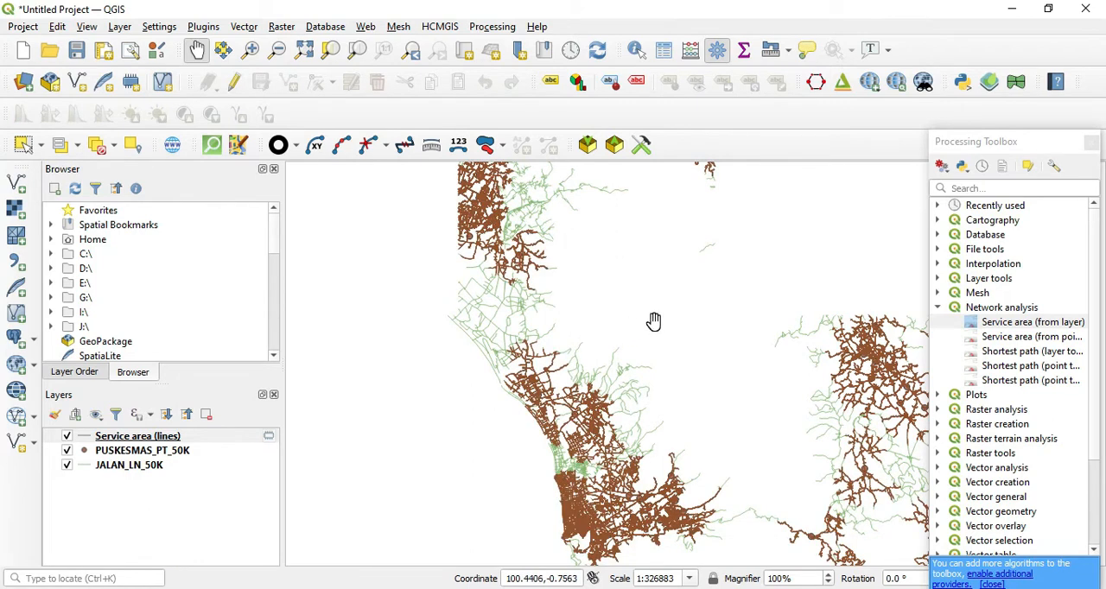
drag(626, 333, 625, 309)
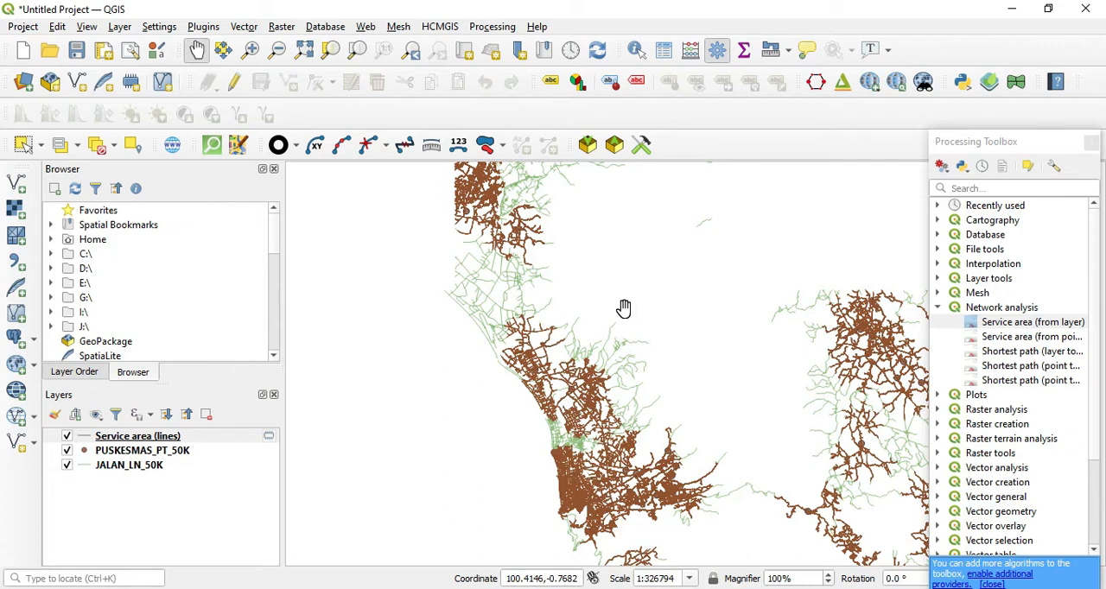
Examine the service area coverage of the roads from the dense coastal city down to the southern edge of the network
drag(674, 369, 580, 332)
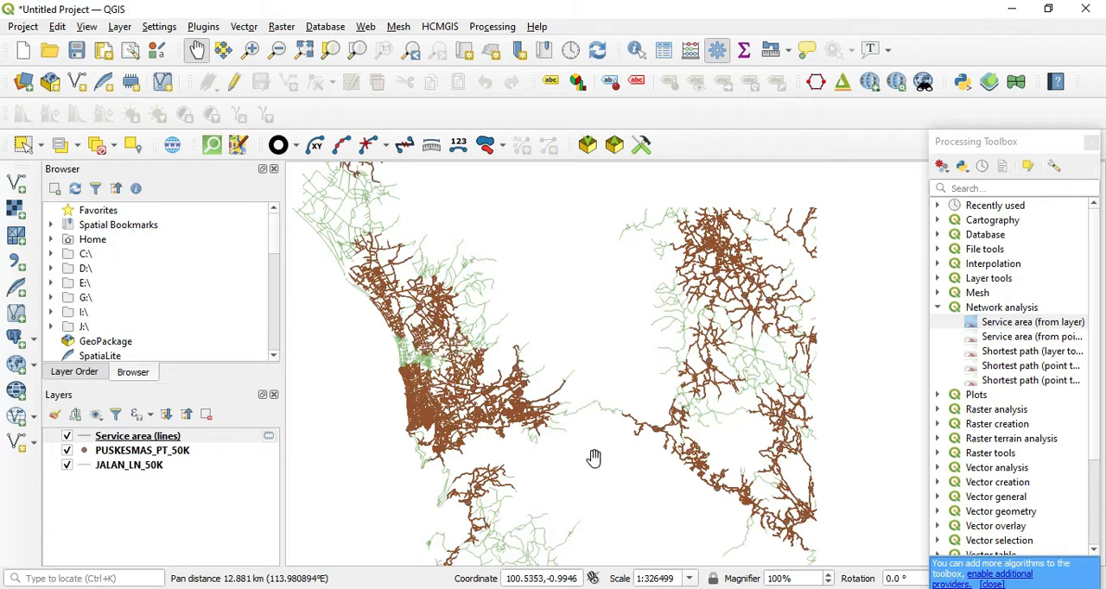
drag(608, 412, 662, 340)
drag(621, 460, 649, 375)
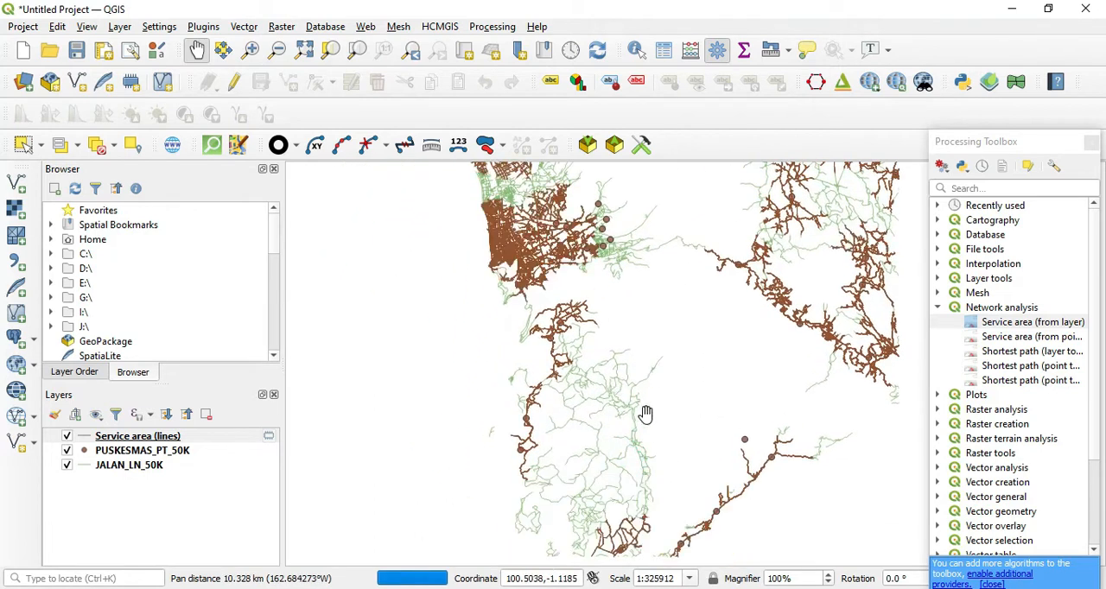
drag(651, 427, 694, 346)
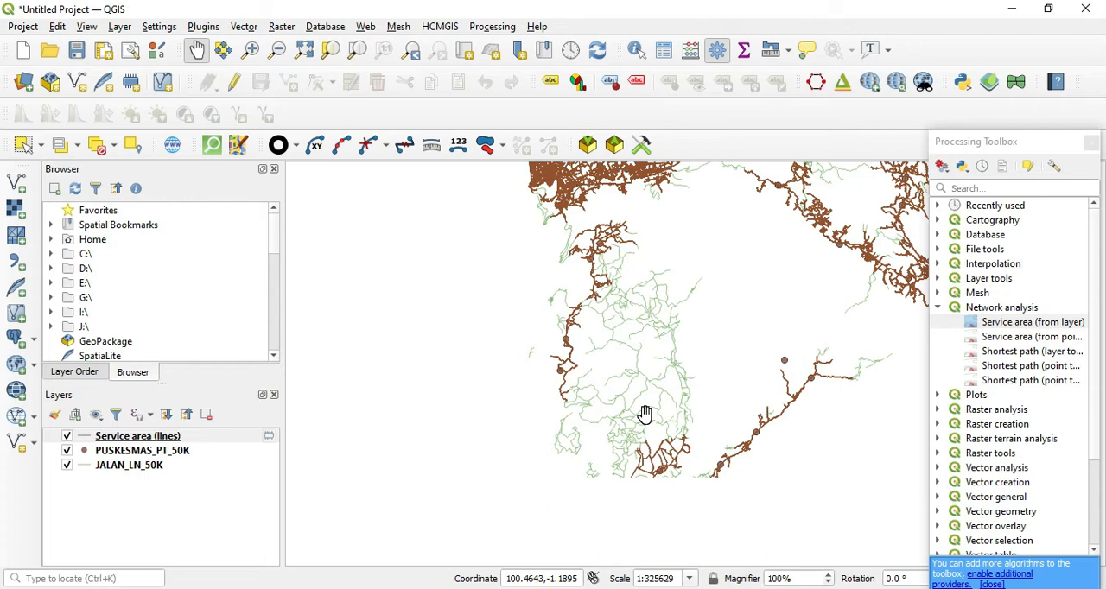
drag(627, 375, 622, 439)
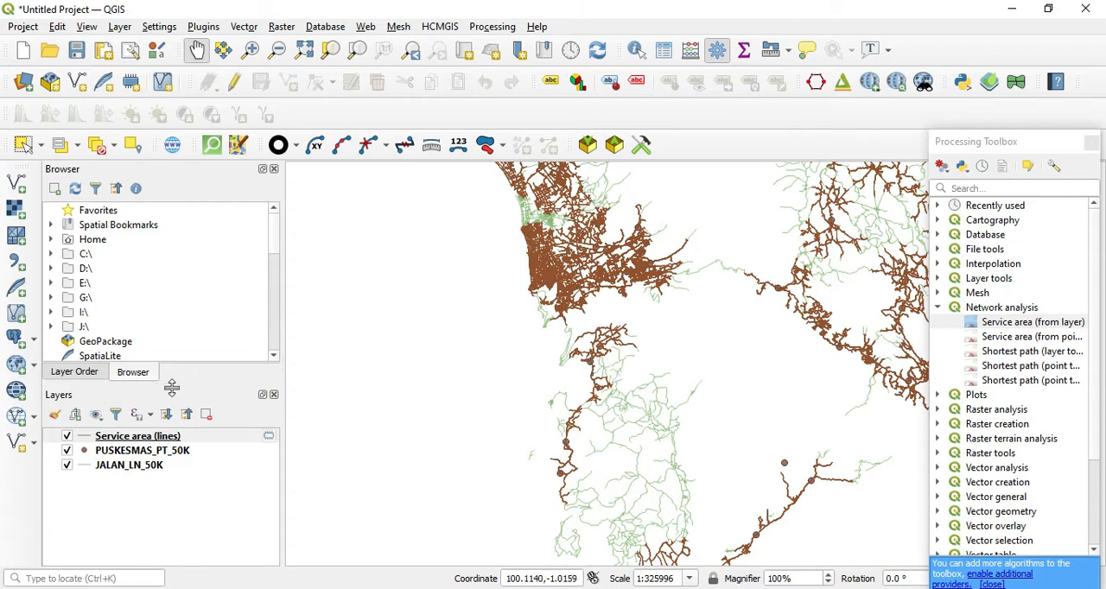
Rename the Service area (lines) layer to "Service area (from layer" and hide it on the map
right_click(131, 439)
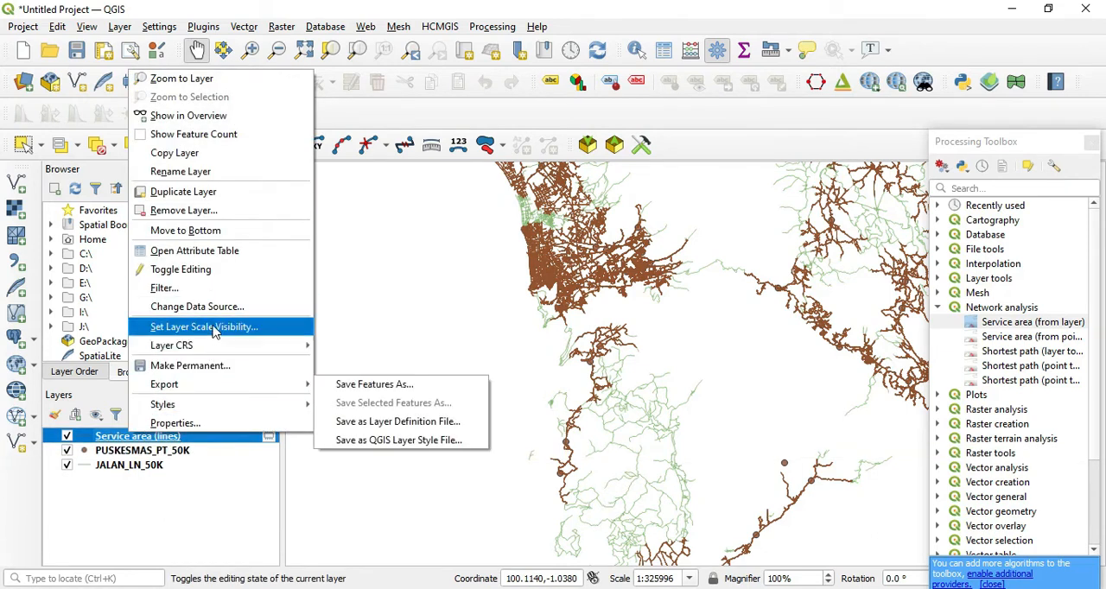
click(208, 172)
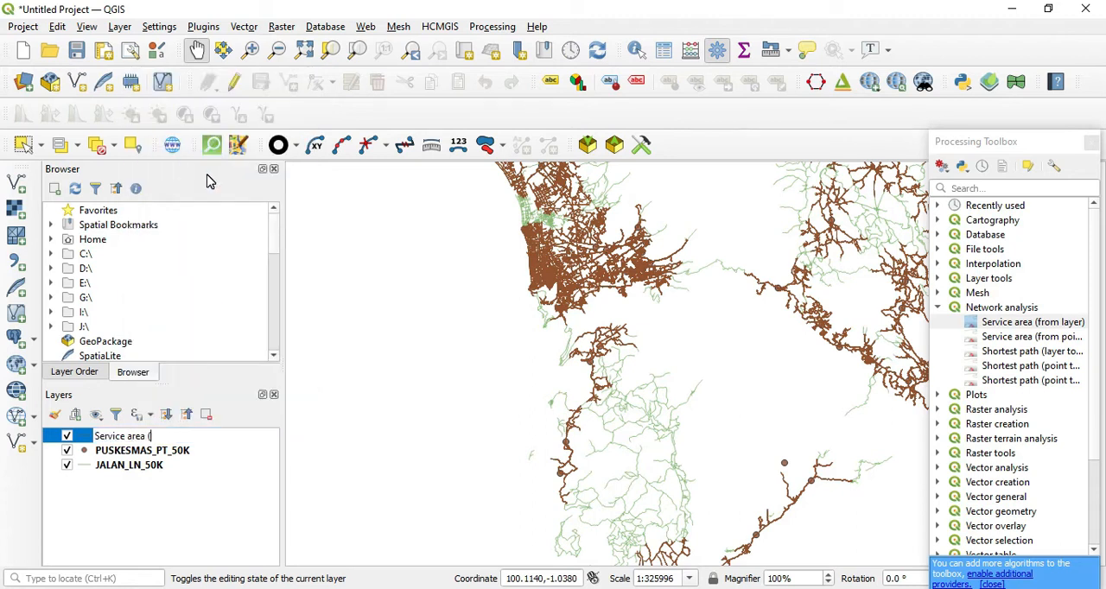
key(Return)
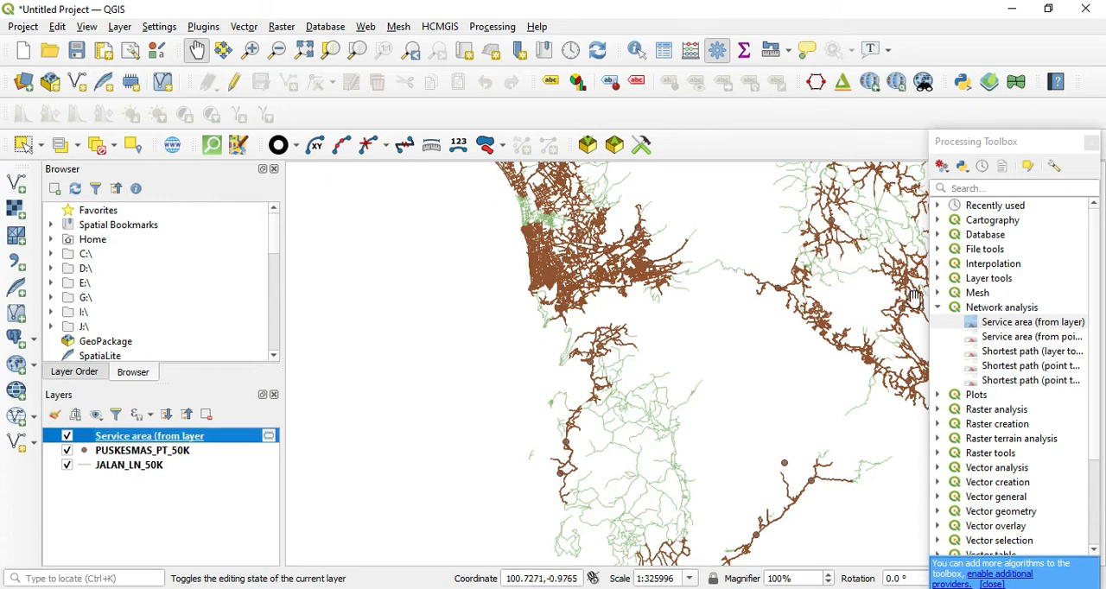
click(68, 437)
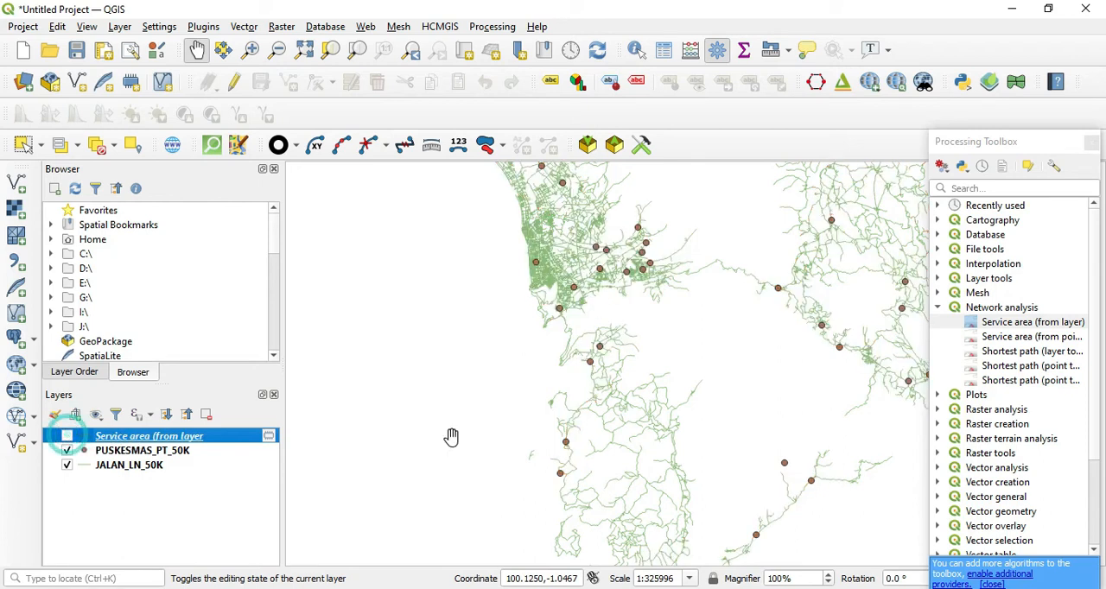
Start the Service area (from point) algorithm with JALAN_LN_50K as the network layer and Shortest as the path type
double_click(1030, 337)
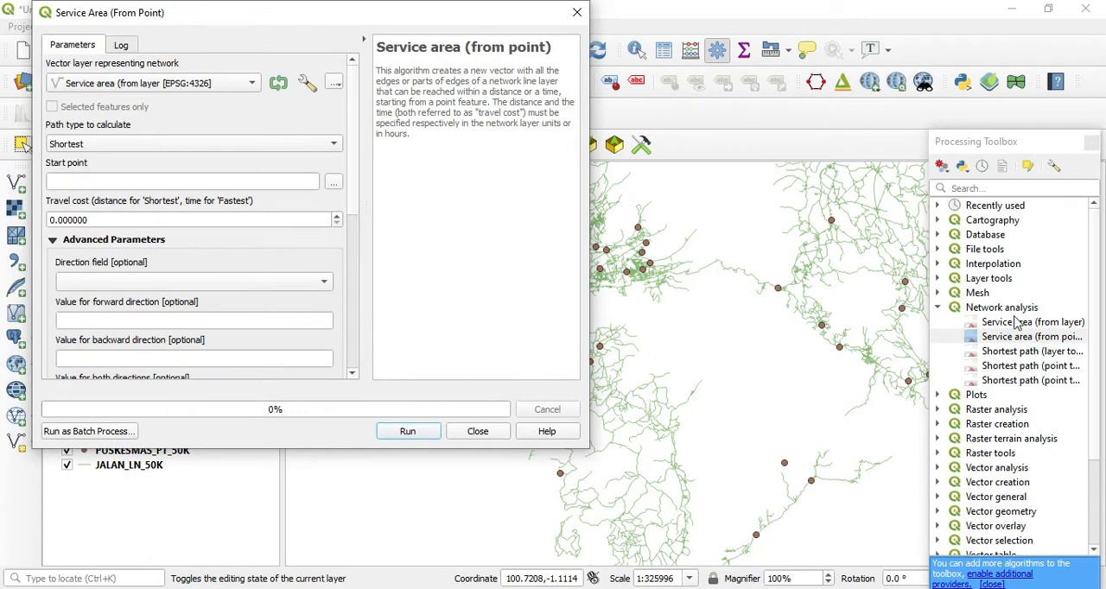
click(211, 87)
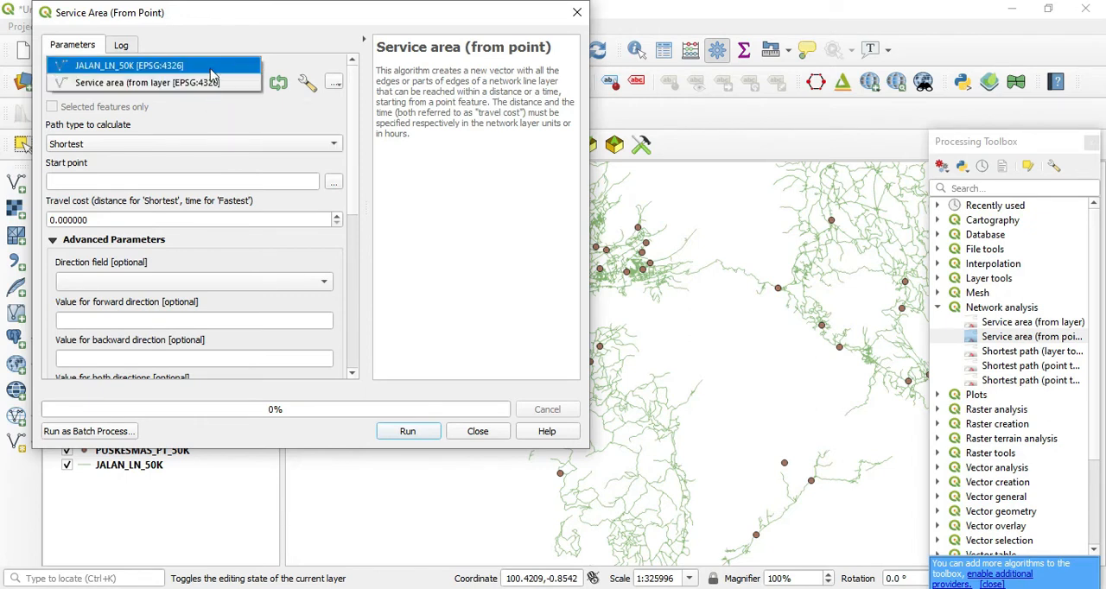
click(210, 69)
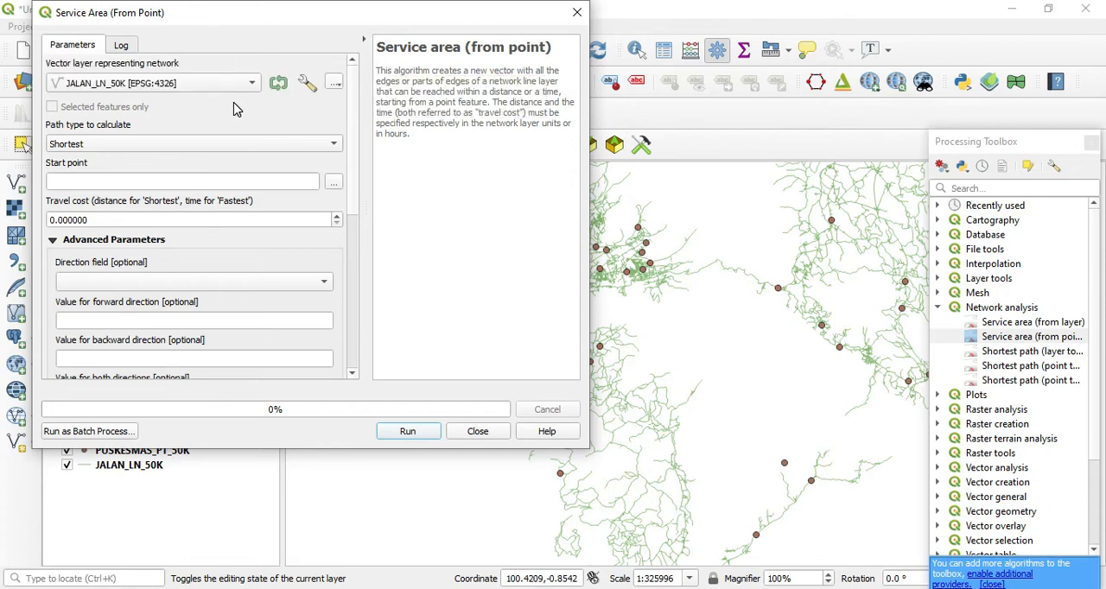
drag(296, 23, 602, 32)
click(554, 155)
click(522, 156)
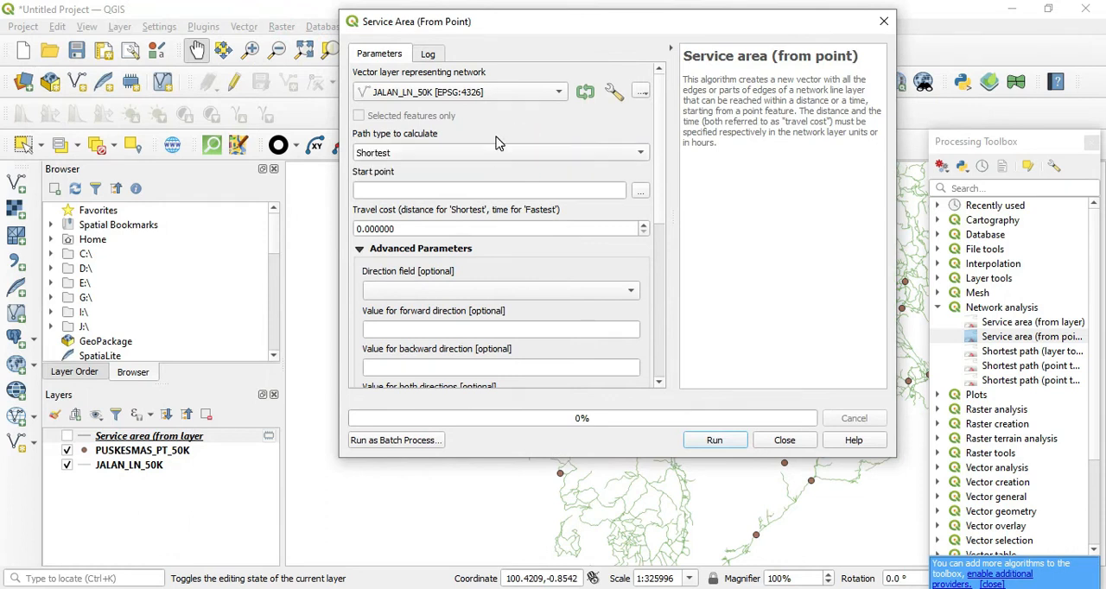
Set the start point on the health centre in the dense coastal road grid, at about 100.358177, -0.940592
drag(659, 34, 314, 56)
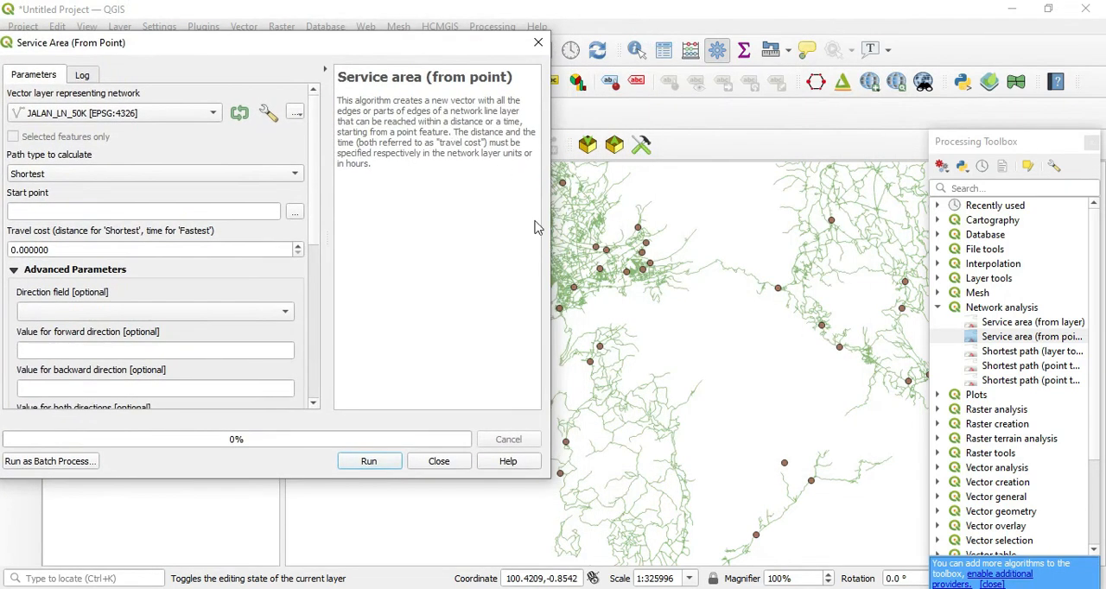
drag(615, 329, 766, 344)
drag(342, 43, 403, 26)
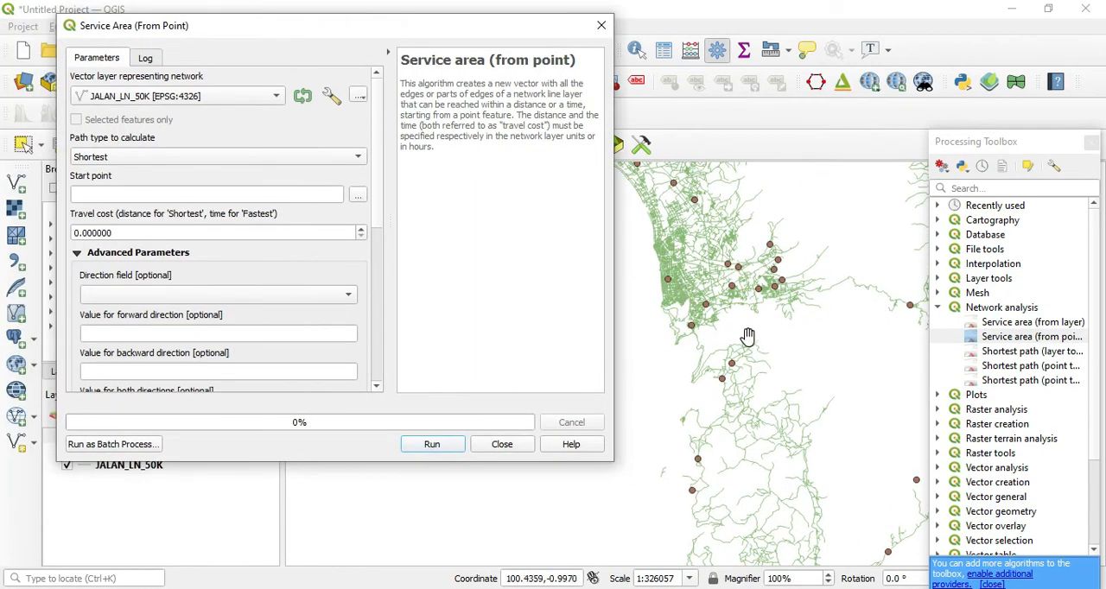
scroll(694, 326, up, 2)
drag(702, 330, 732, 427)
drag(689, 377, 724, 427)
drag(700, 380, 716, 395)
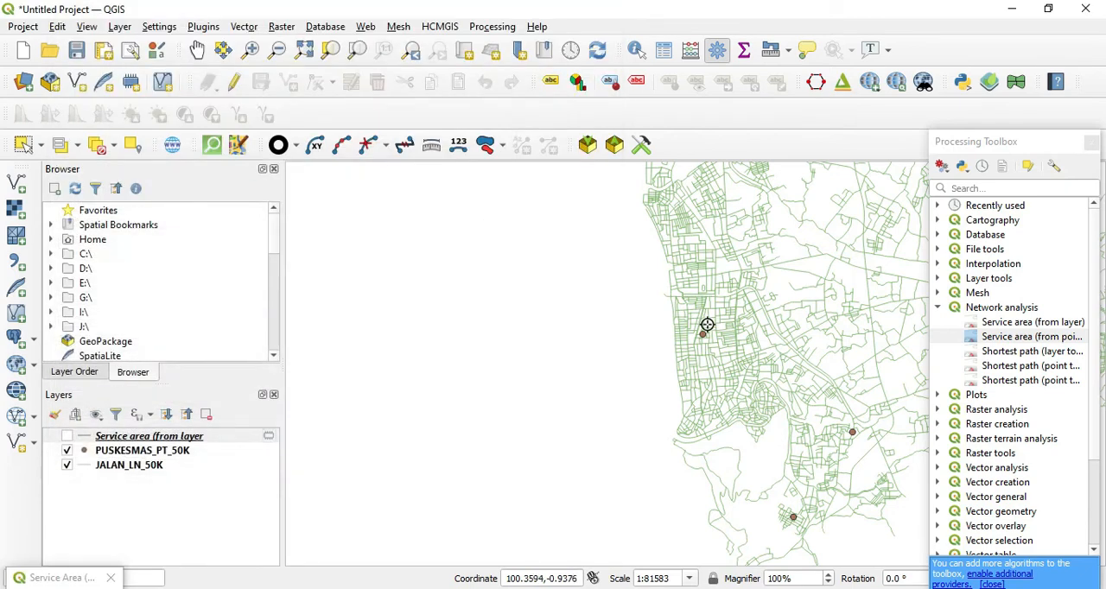
scroll(703, 333, up, 4)
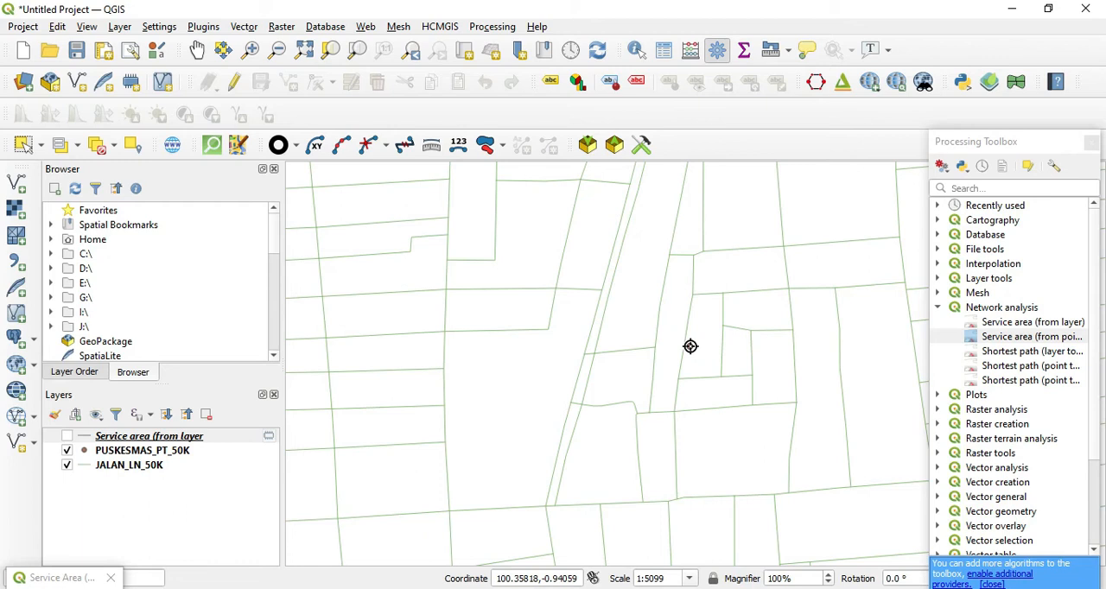
click(690, 347)
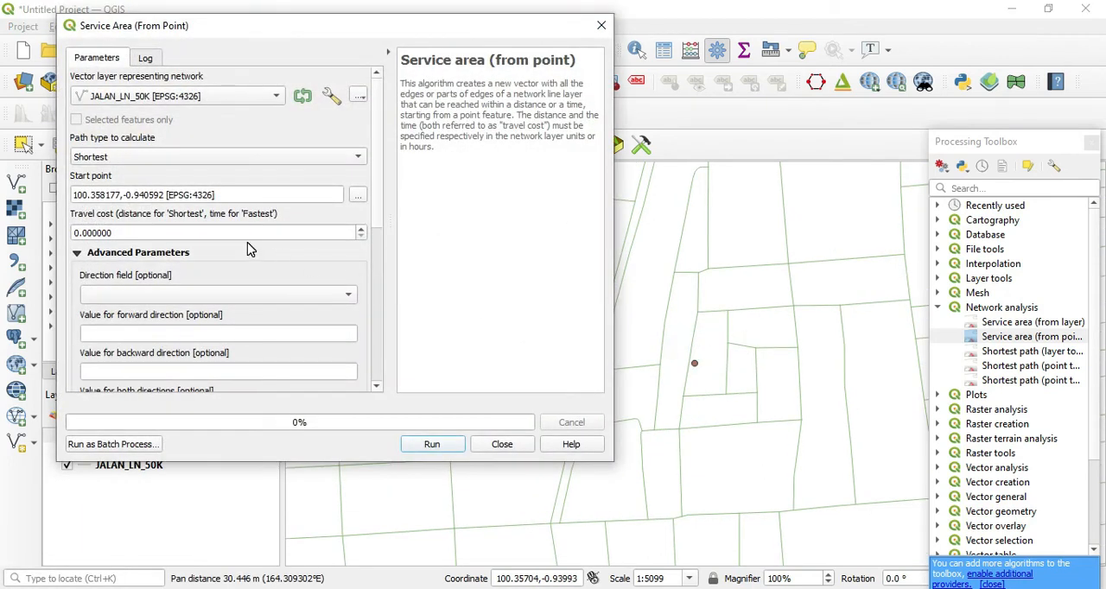
Set the travel cost to 5000, run the analysis with a temporary lines layer, and close the dialog
scroll(192, 238, down, 1)
double_click(157, 185)
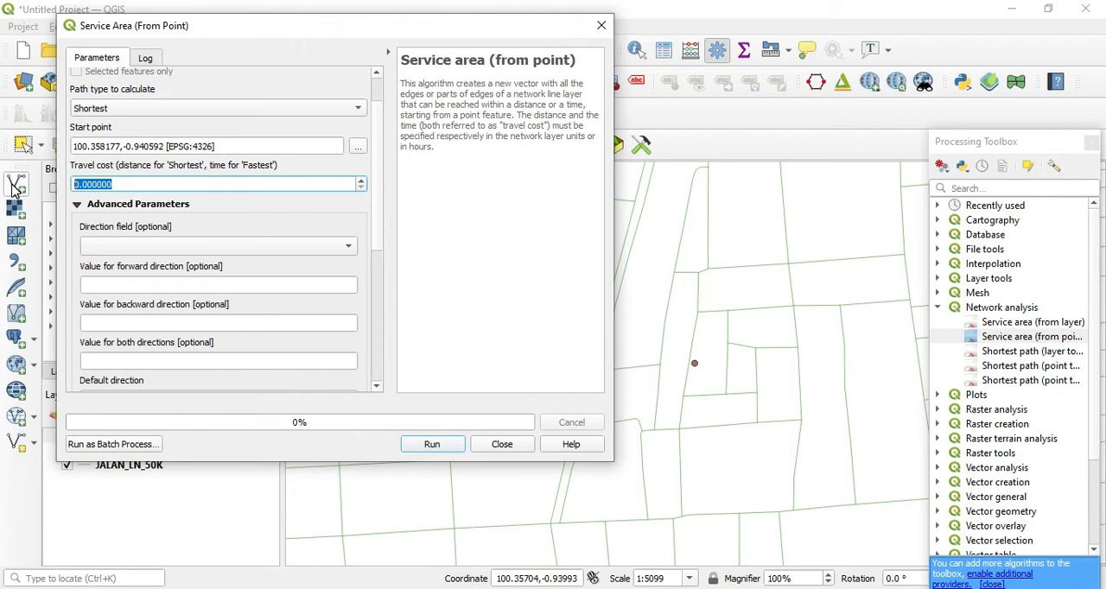
text(5)
scroll(281, 315, down, 6)
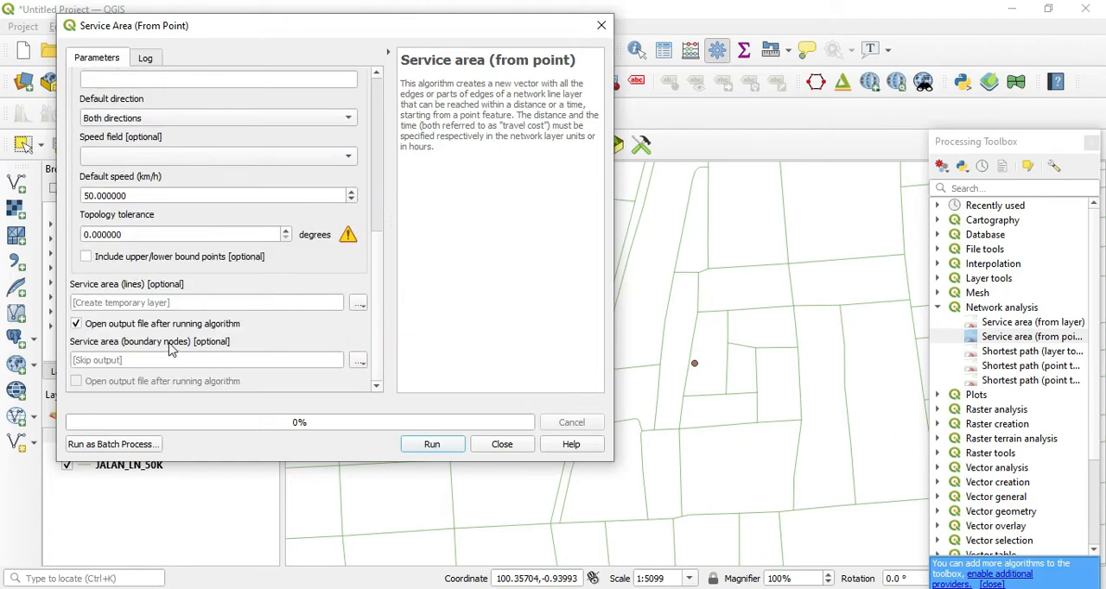
click(435, 449)
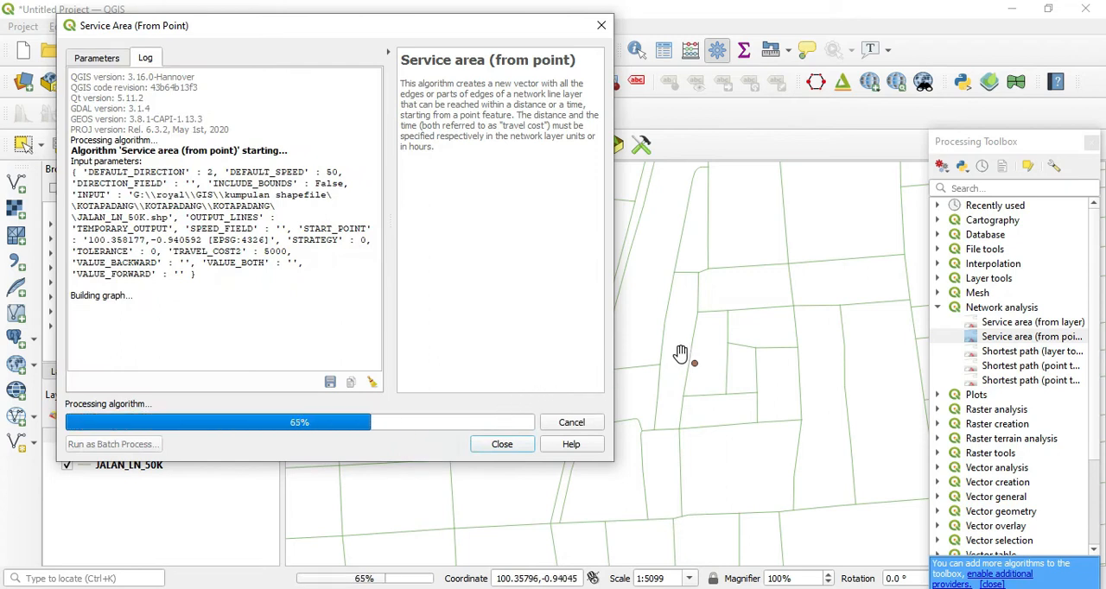
click(495, 446)
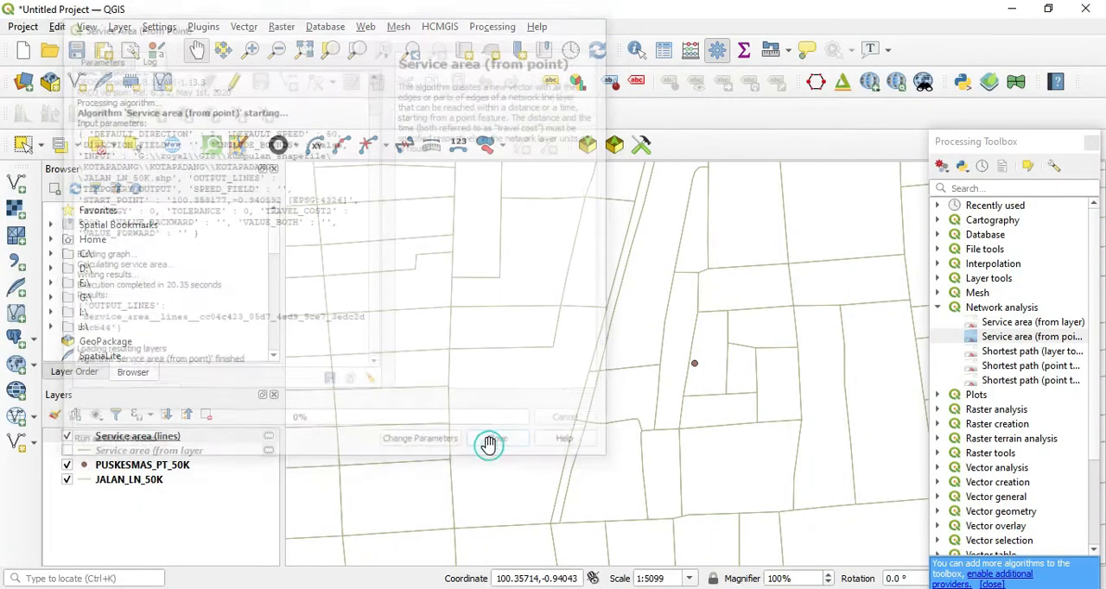
Examine the extent of the single-point service area around its health centre, with the JALAN_LN_50K roads hidden and shown again
scroll(624, 352, down, 4)
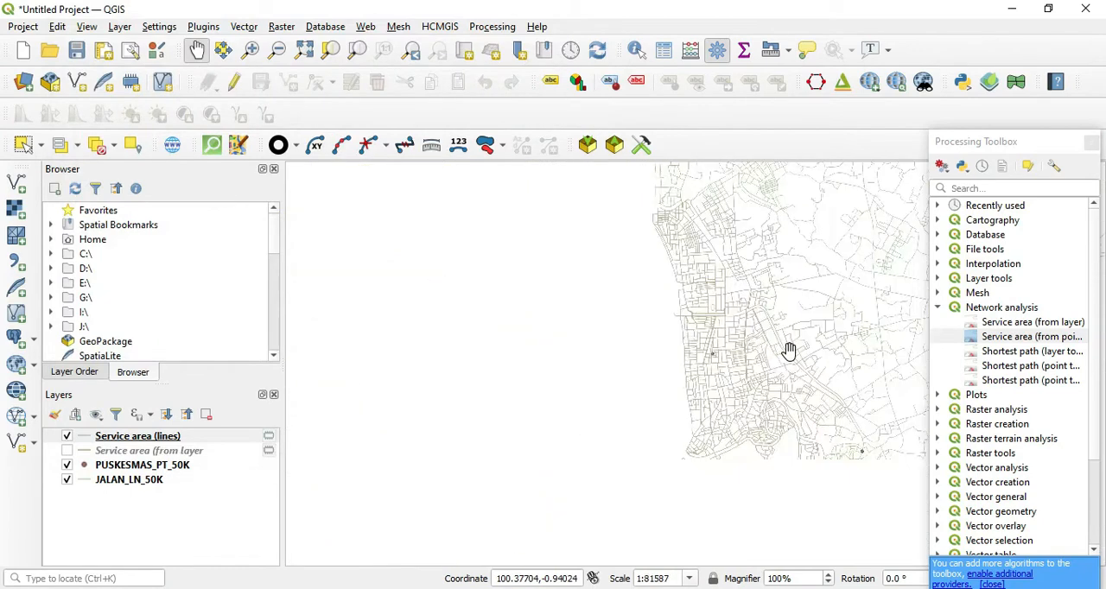
drag(822, 342, 629, 374)
scroll(629, 373, down, 1)
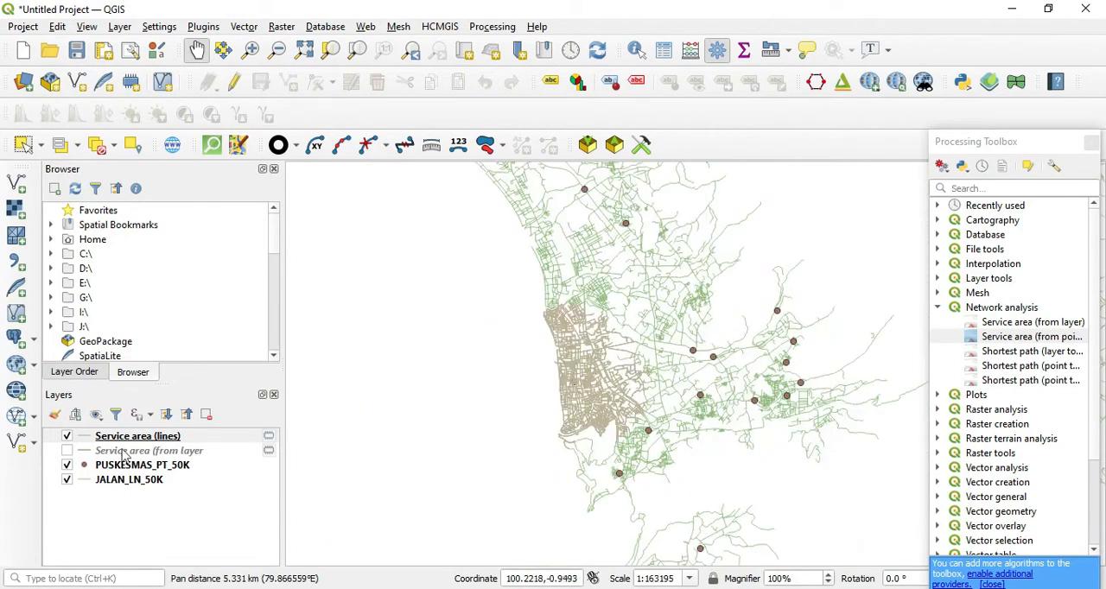
click(68, 480)
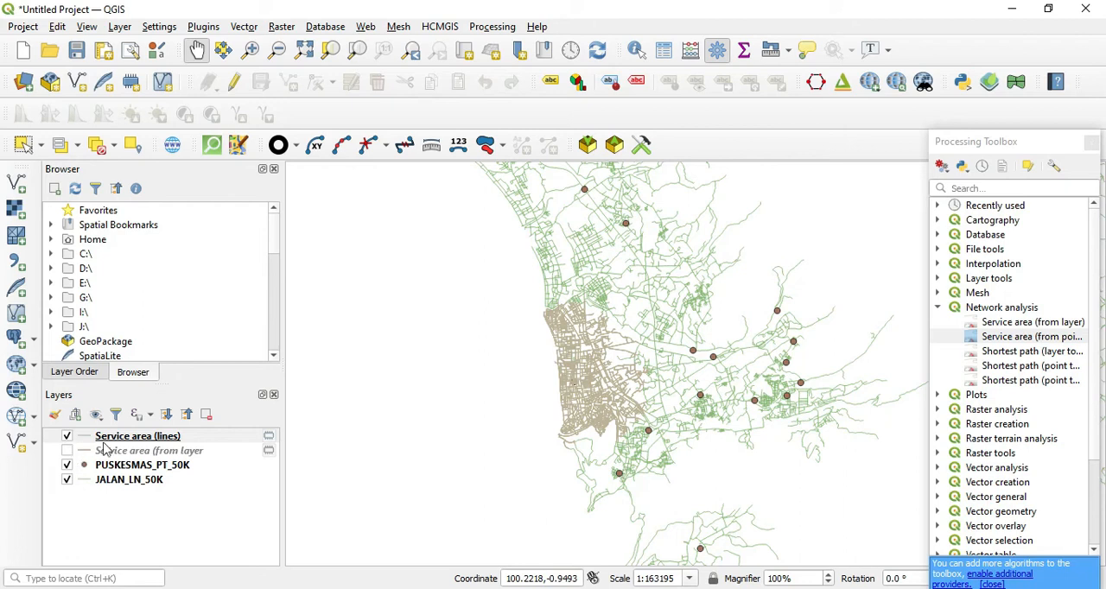
click(68, 480)
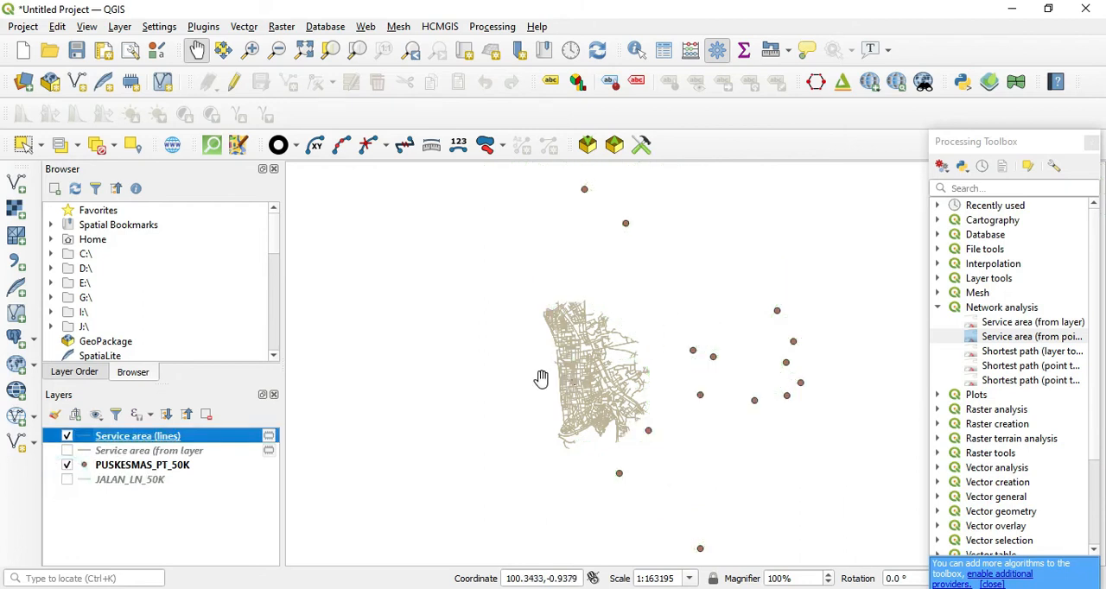
click(68, 480)
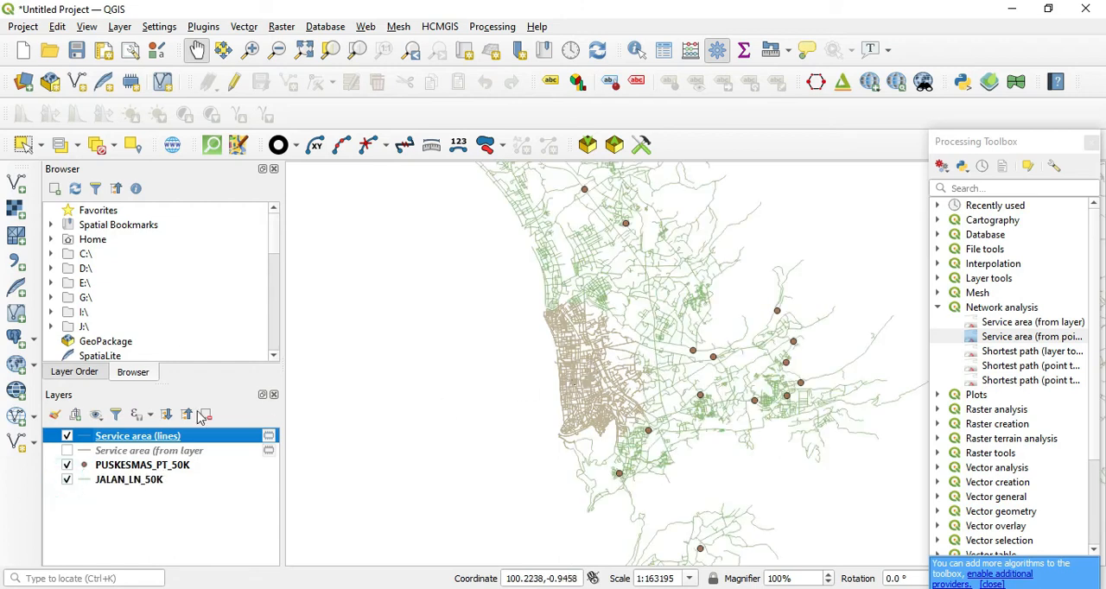
scroll(576, 399, up, 1)
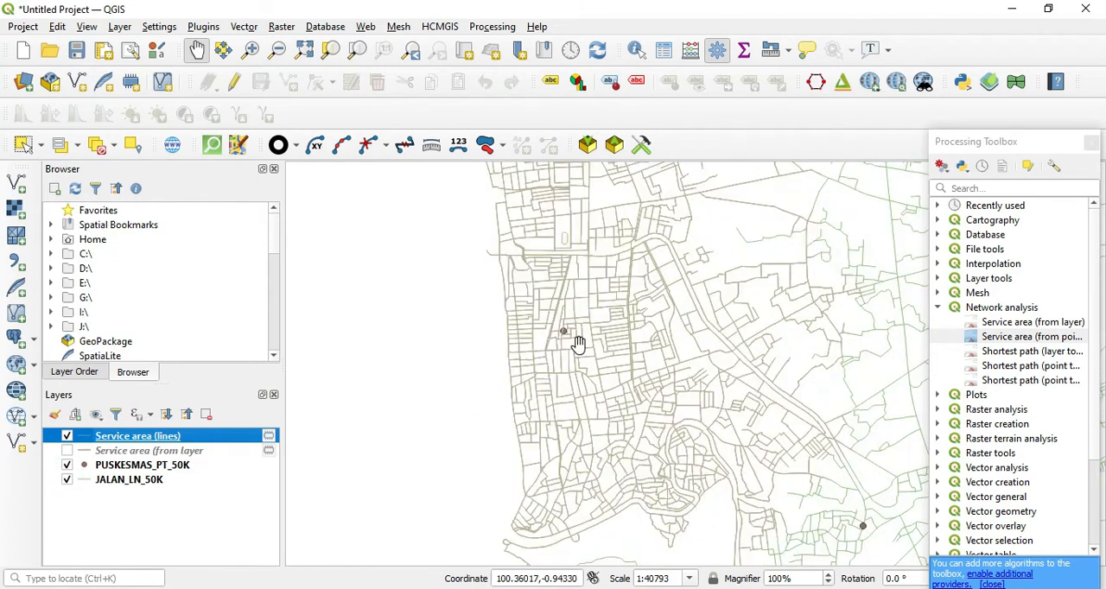
scroll(566, 334, down, 1)
drag(581, 303, 581, 368)
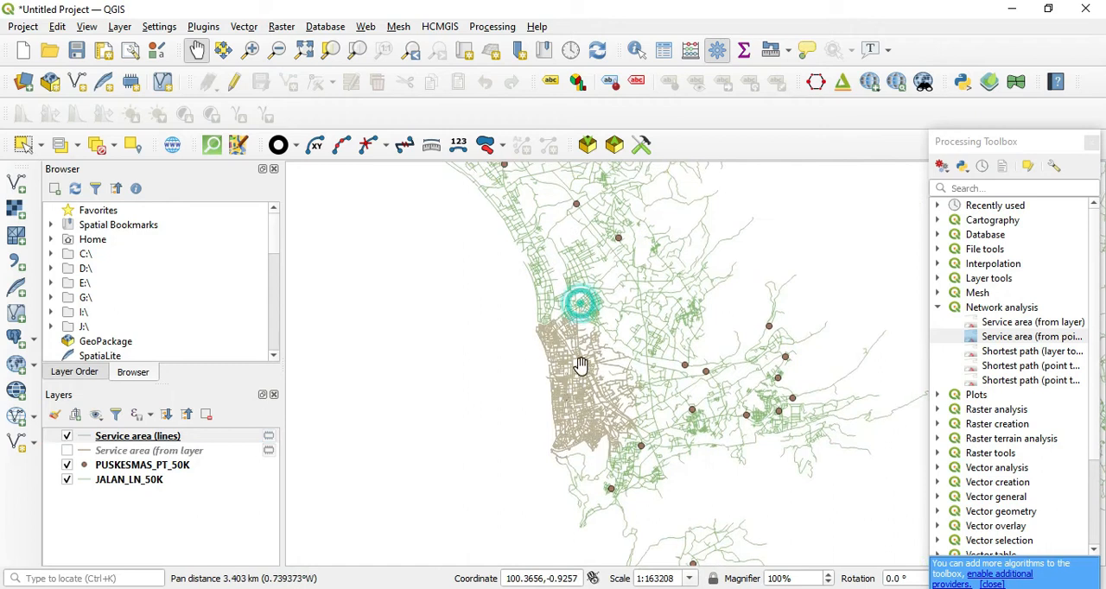
scroll(562, 338, up, 2)
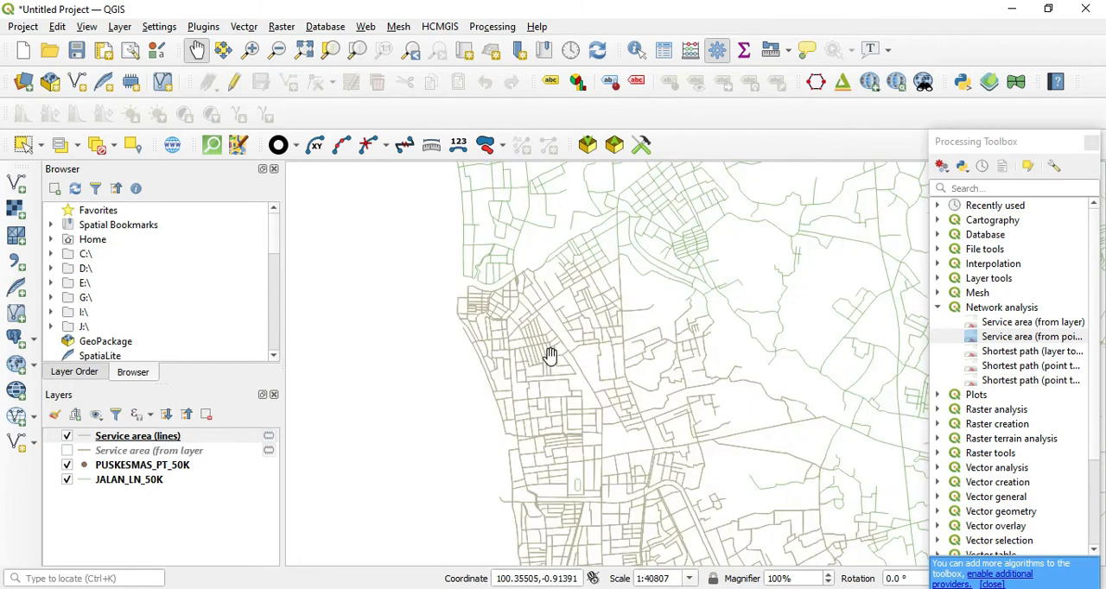
drag(535, 358, 541, 388)
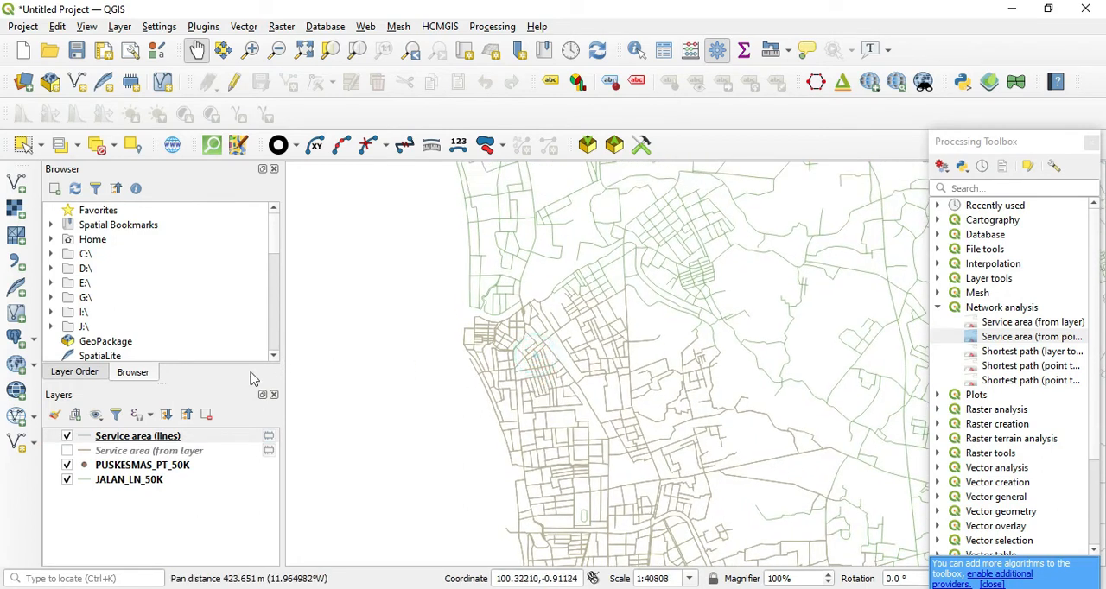
Set the line width of the Service area (lines) layer to 1 mm and view the thickened lines
right_click(128, 439)
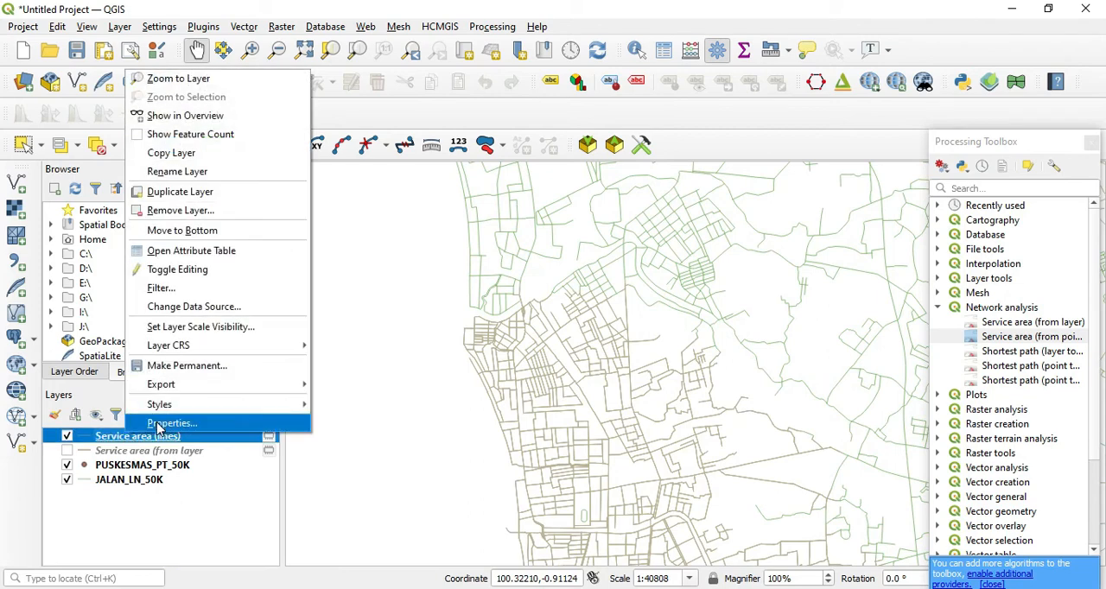
click(160, 424)
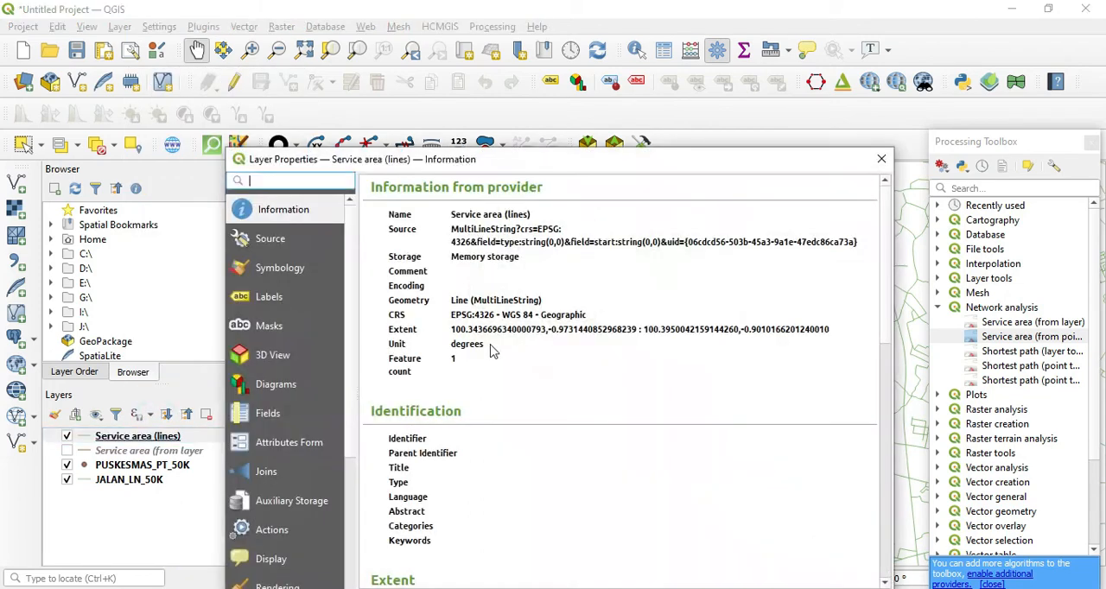
click(294, 270)
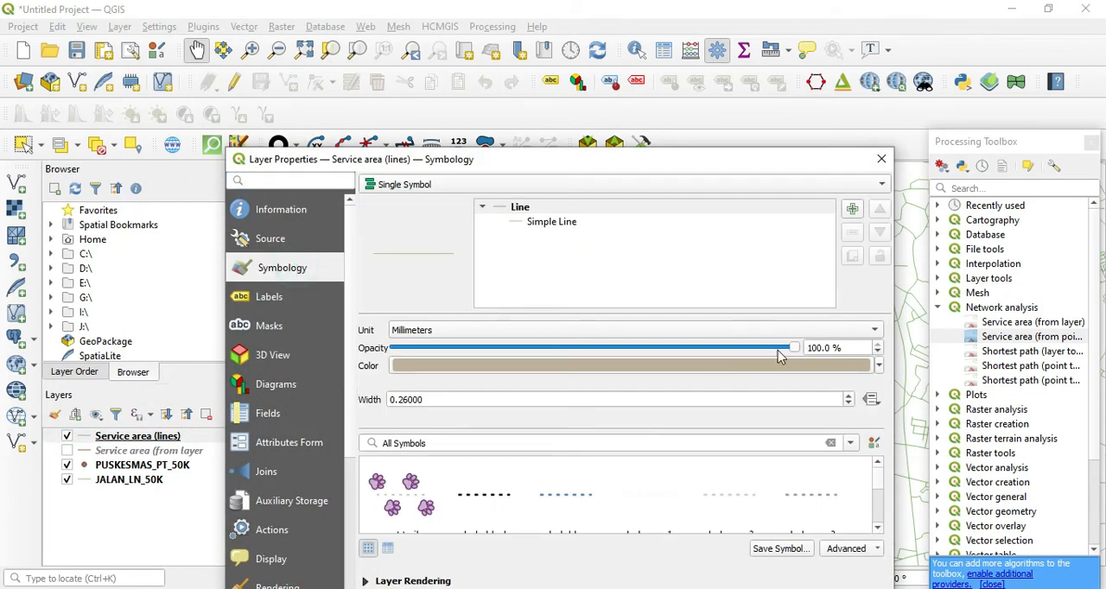
drag(771, 399, 222, 382)
text(1)
key(Return)
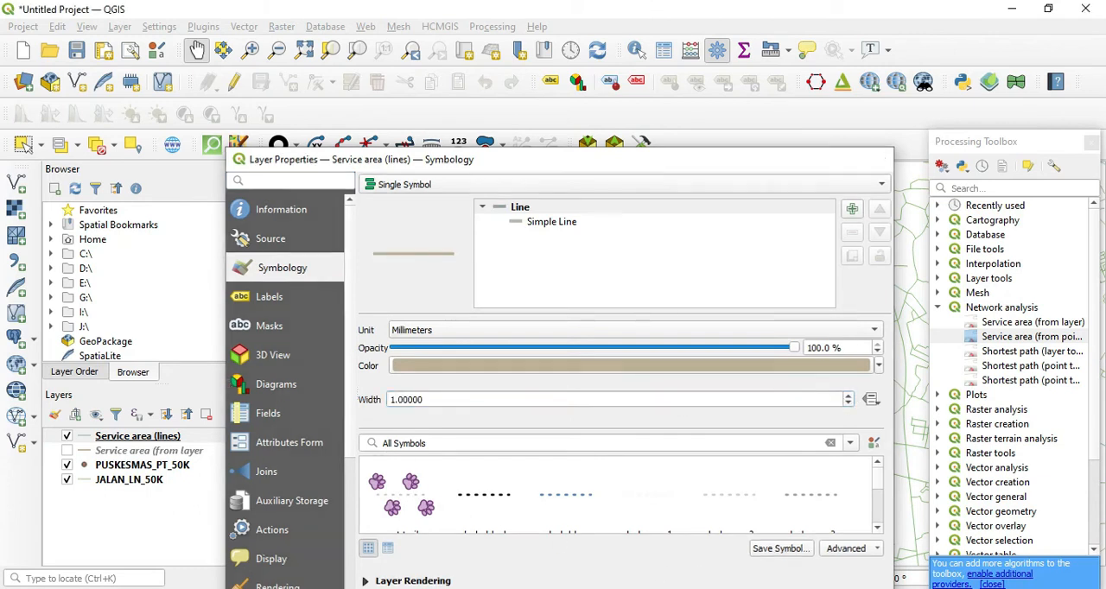
drag(672, 433, 670, 302)
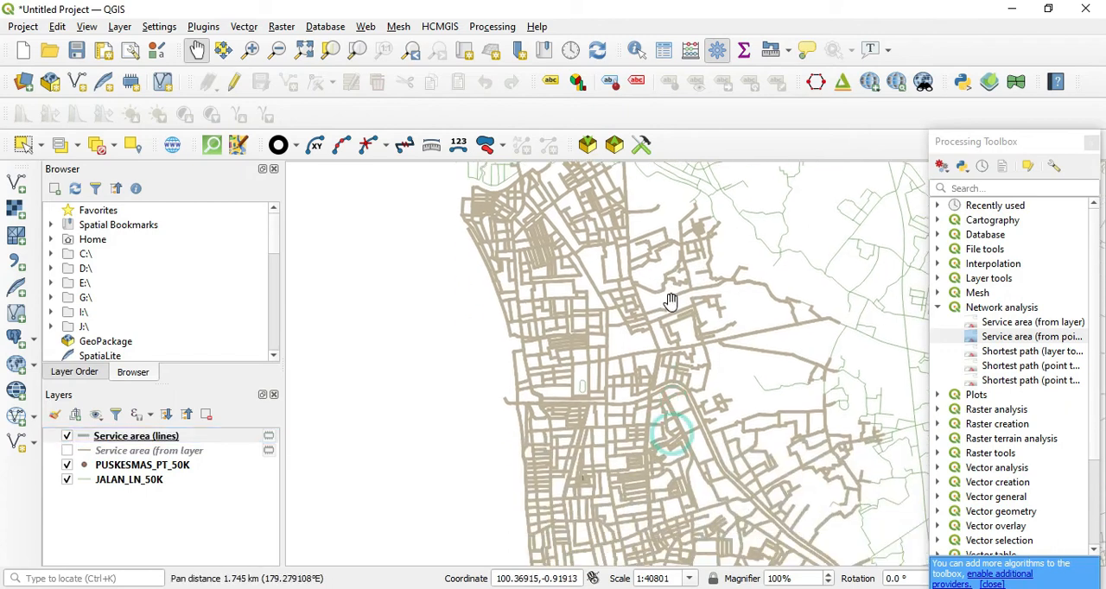
Examine the thickened single-point service area around its health centre and its extent relative to the other PUSKESMAS_PT_50K points inland
scroll(576, 482, up, 2)
scroll(596, 463, down, 3)
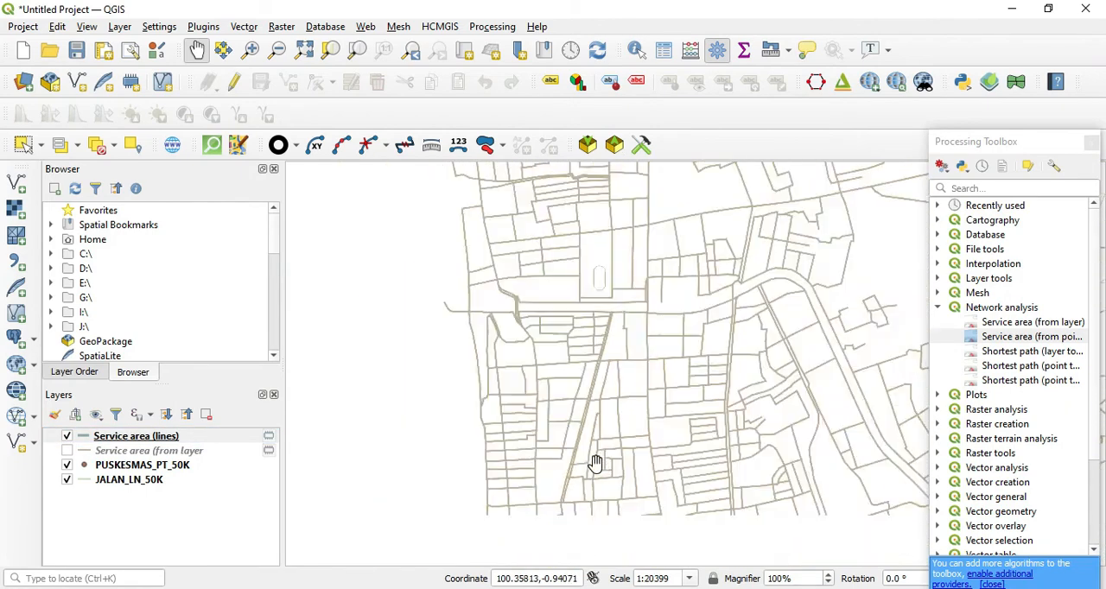
drag(595, 463, 587, 281)
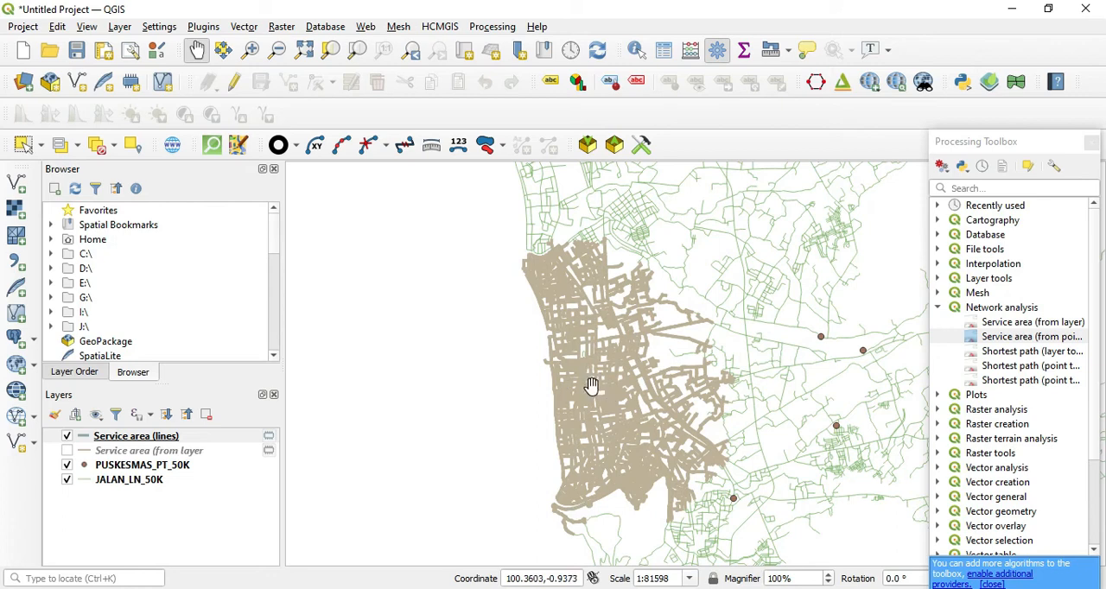
scroll(591, 386, up, 2)
scroll(635, 422, down, 2)
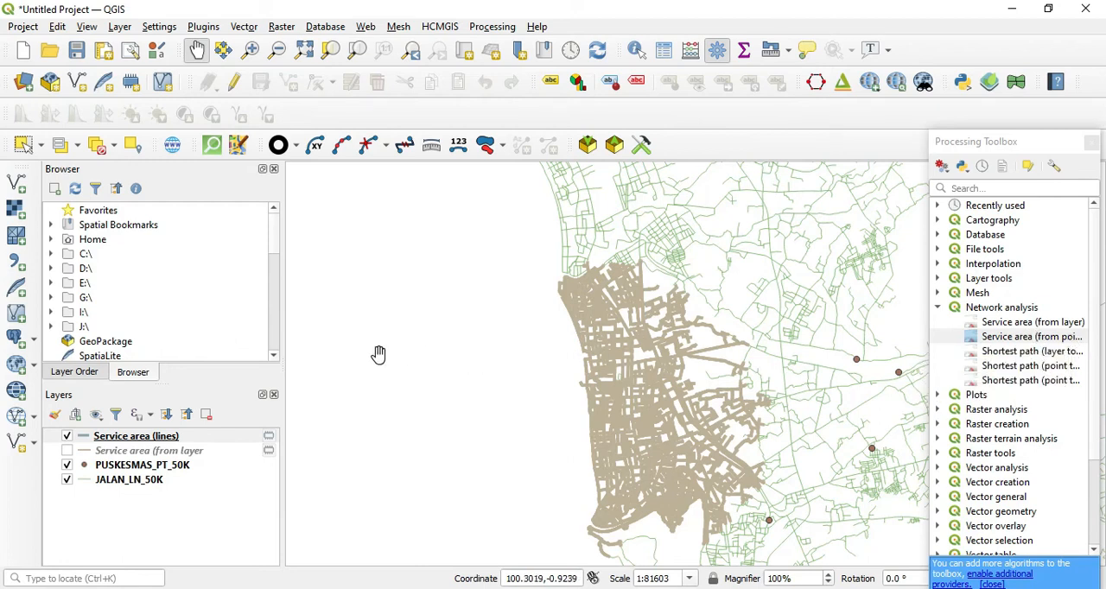
drag(785, 404, 596, 370)
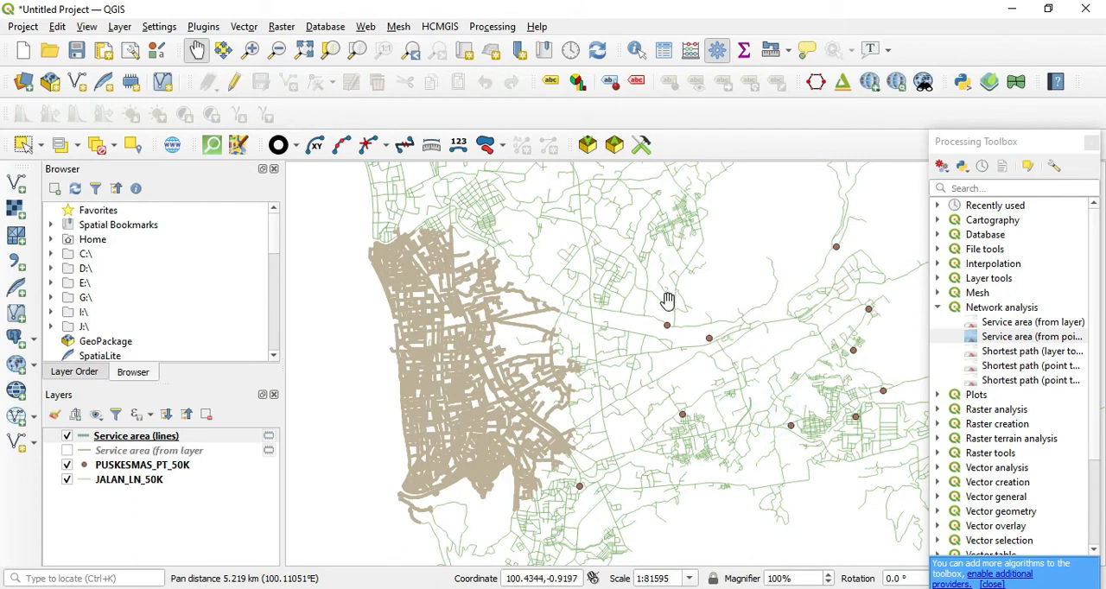
scroll(660, 325, down, 1)
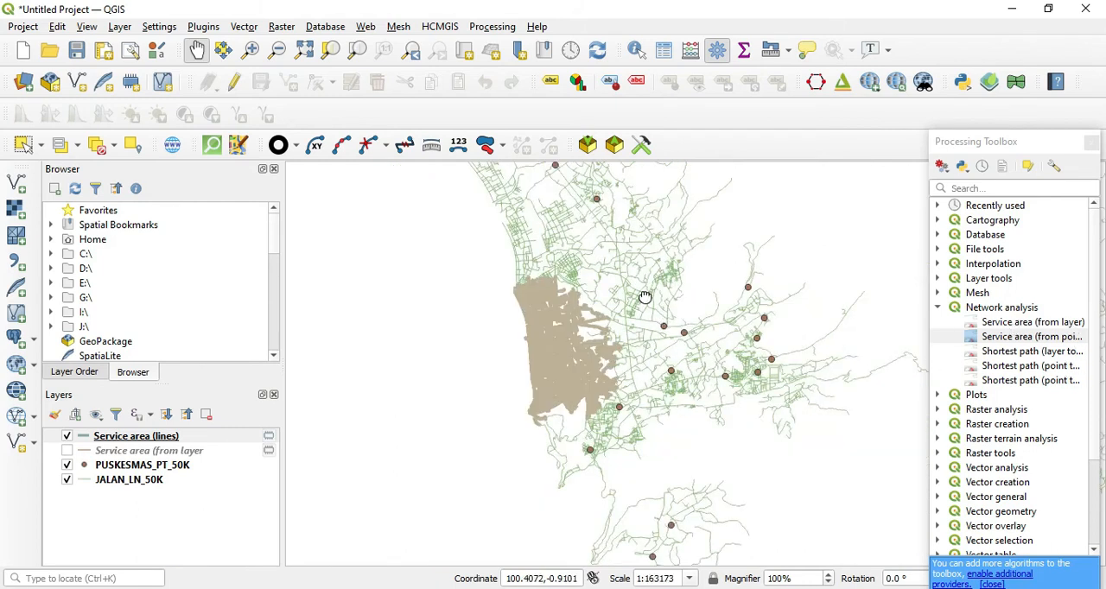
drag(645, 298, 679, 402)
scroll(467, 275, down, 1)
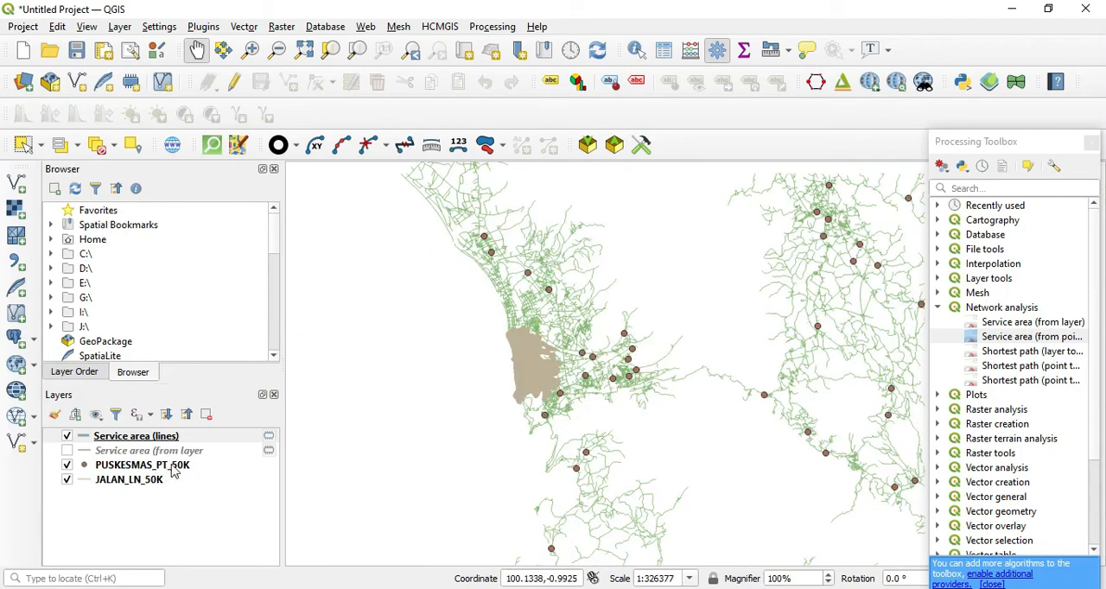
Inspect the service area's road coverage up close, its northern edge, and the surrounding JALAN_LN_50K roads and health centres outside it
scroll(514, 360, up, 4)
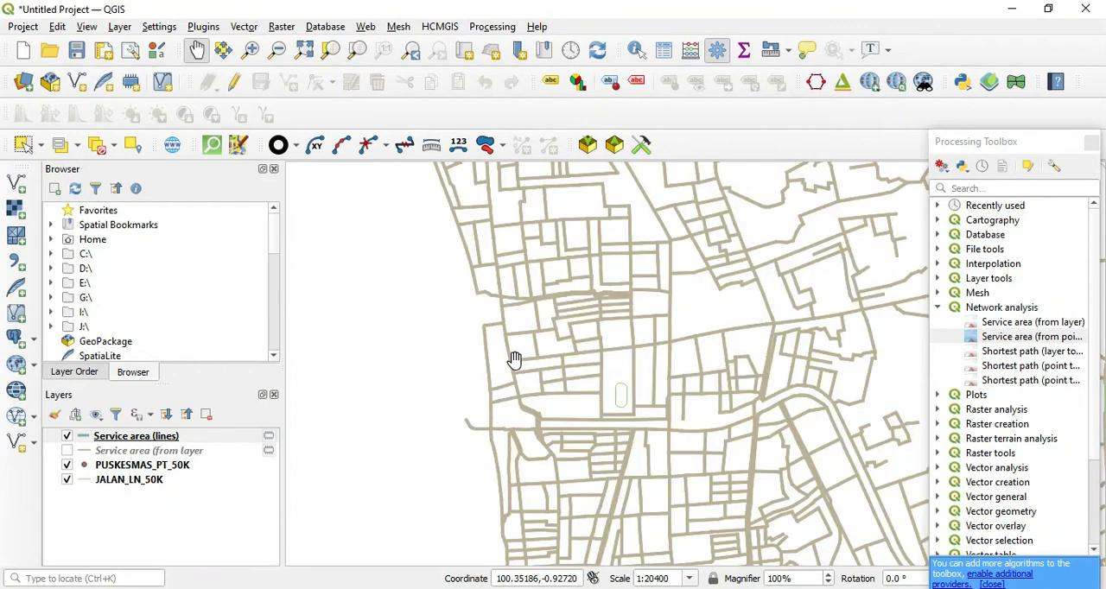
drag(692, 387, 677, 325)
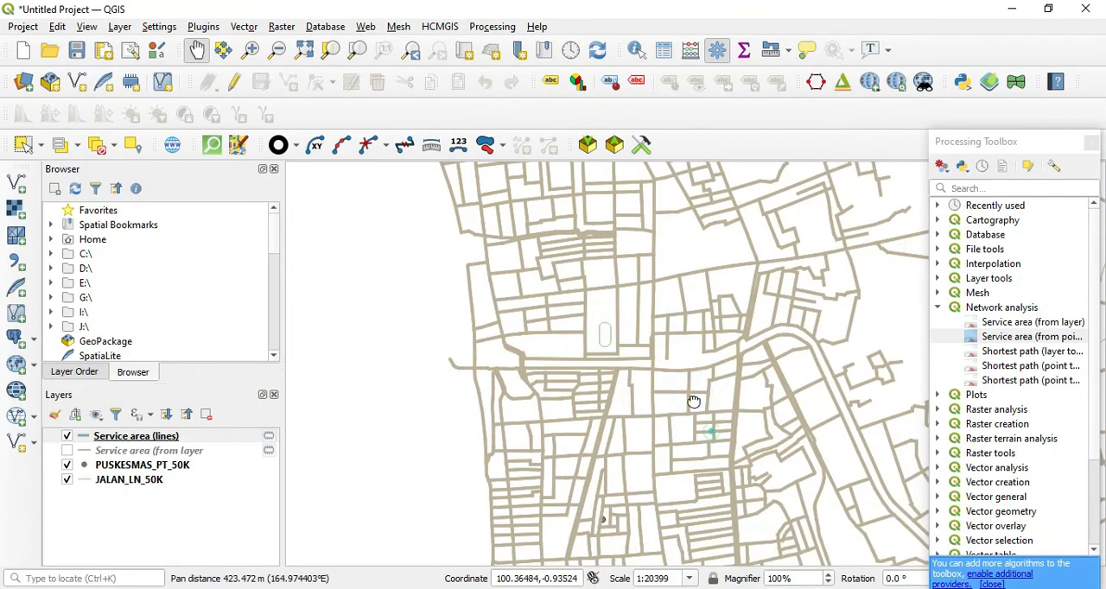
drag(694, 401, 681, 376)
scroll(681, 375, down, 1)
drag(735, 339, 706, 464)
drag(663, 390, 661, 451)
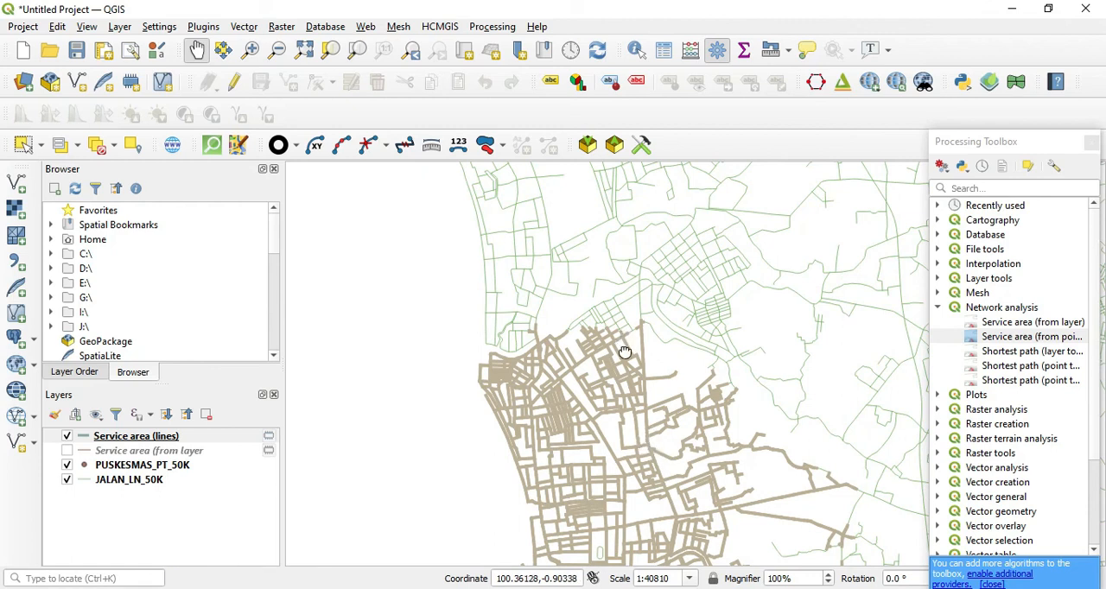
drag(625, 353, 631, 427)
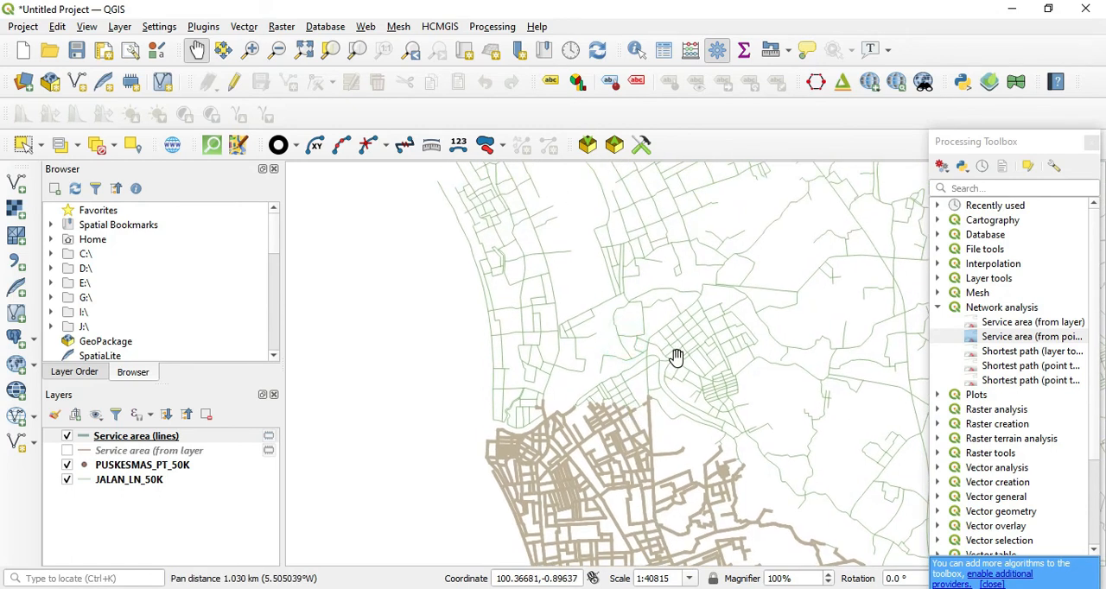
scroll(677, 357, down, 1)
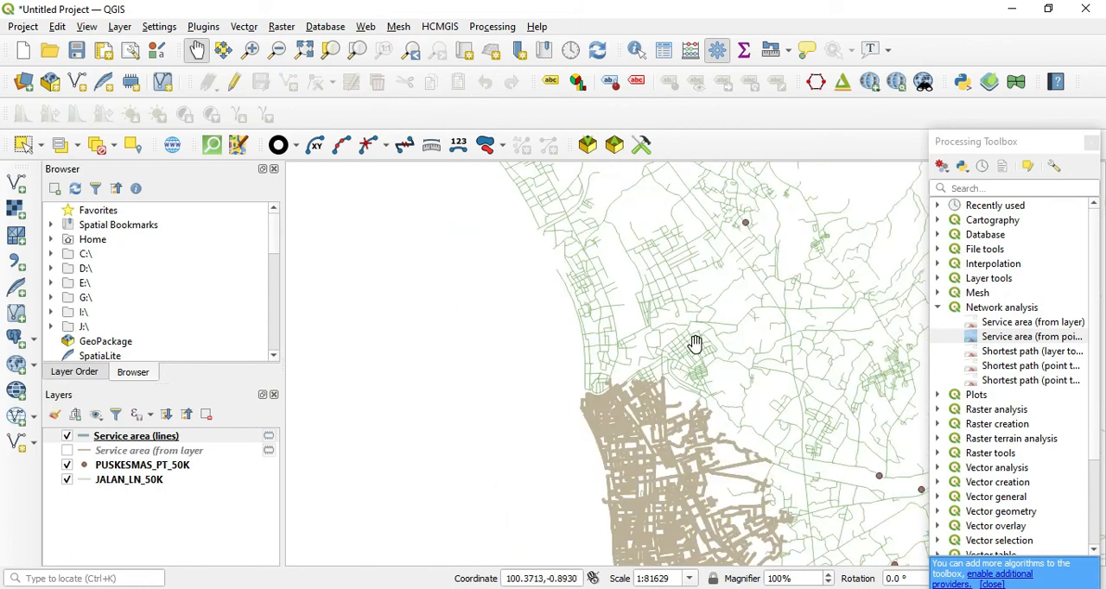
drag(762, 326, 660, 375)
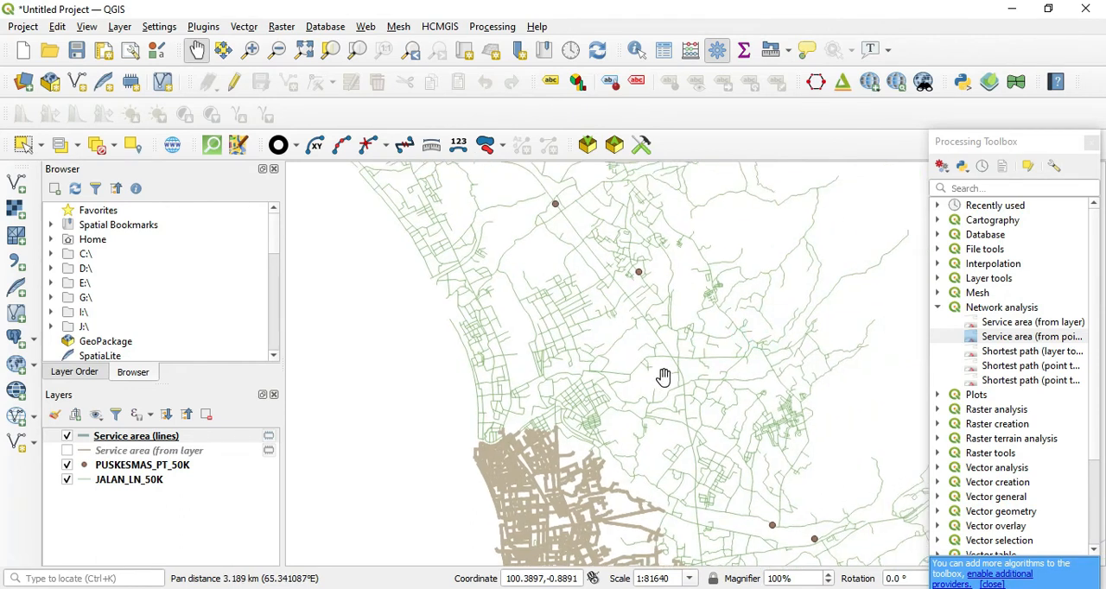
scroll(663, 377, down, 1)
drag(689, 413, 648, 344)
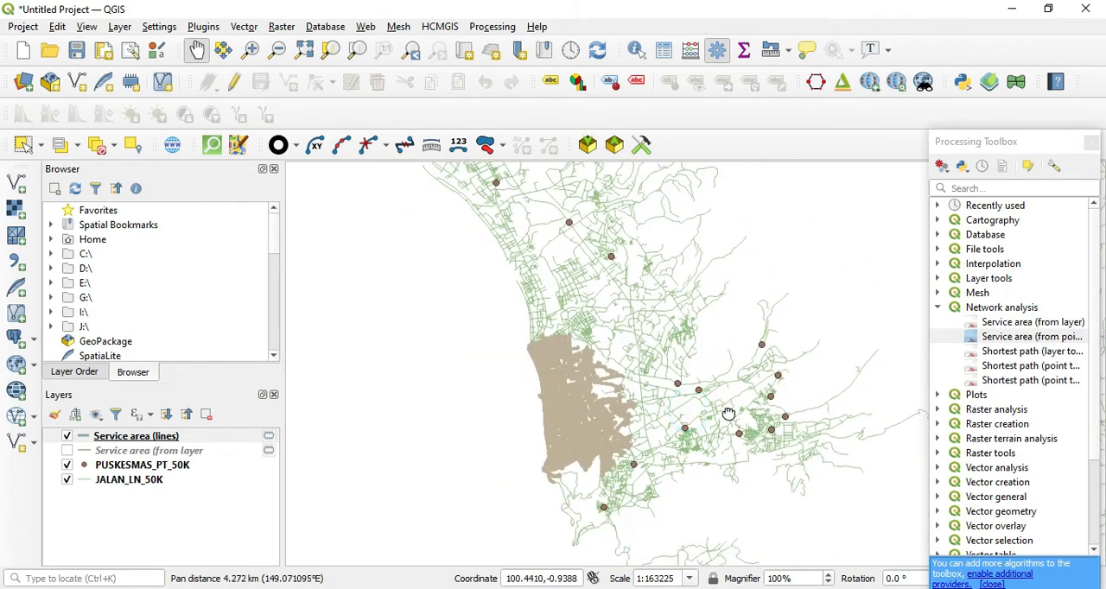
drag(728, 411, 672, 342)
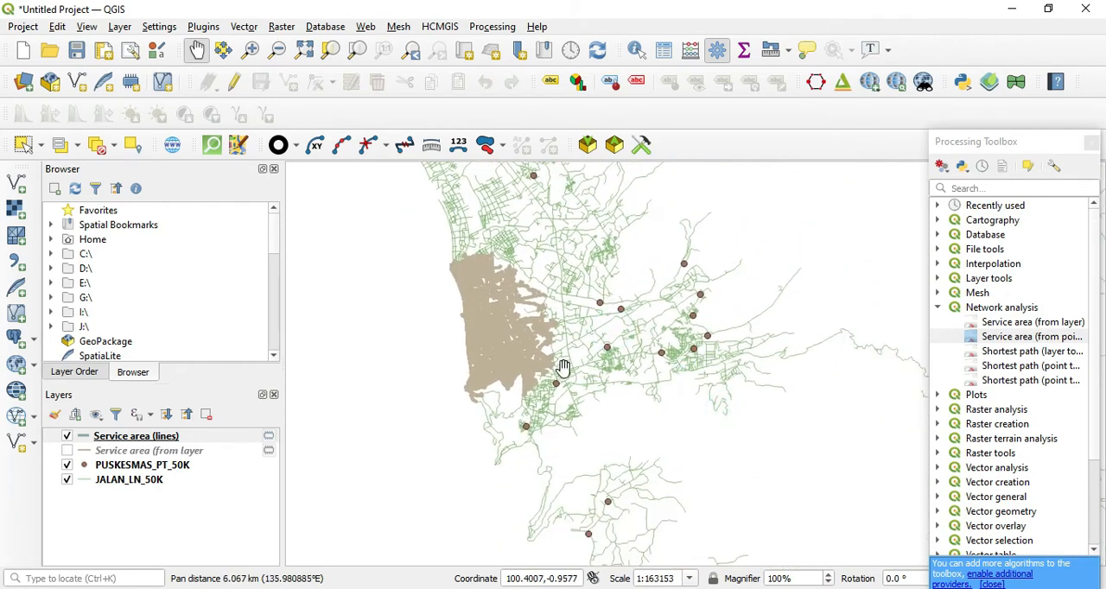
scroll(472, 322, up, 2)
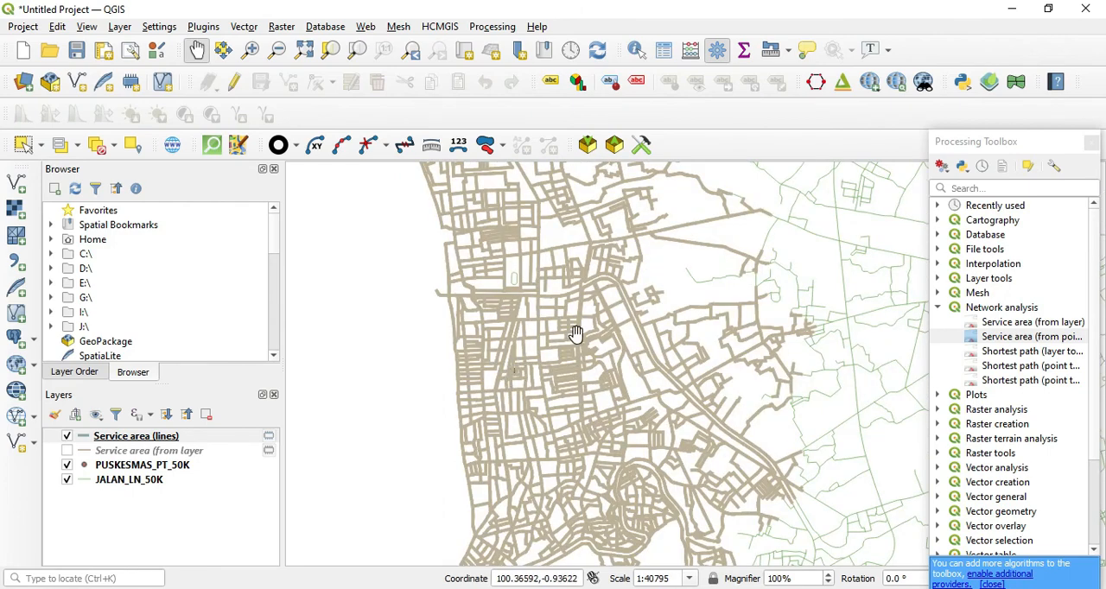
scroll(572, 336, down, 1)
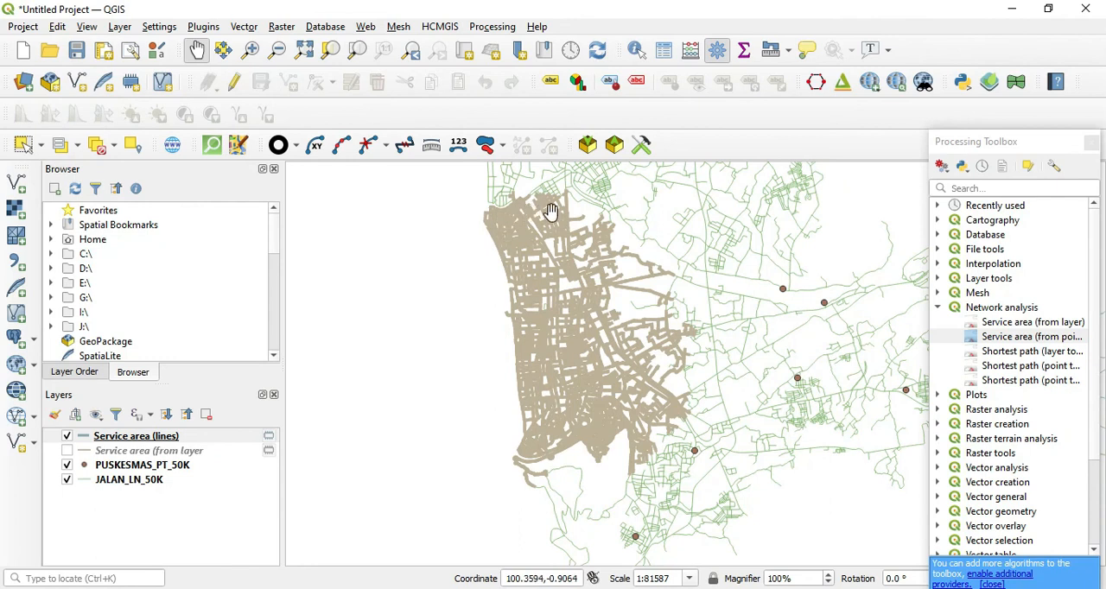